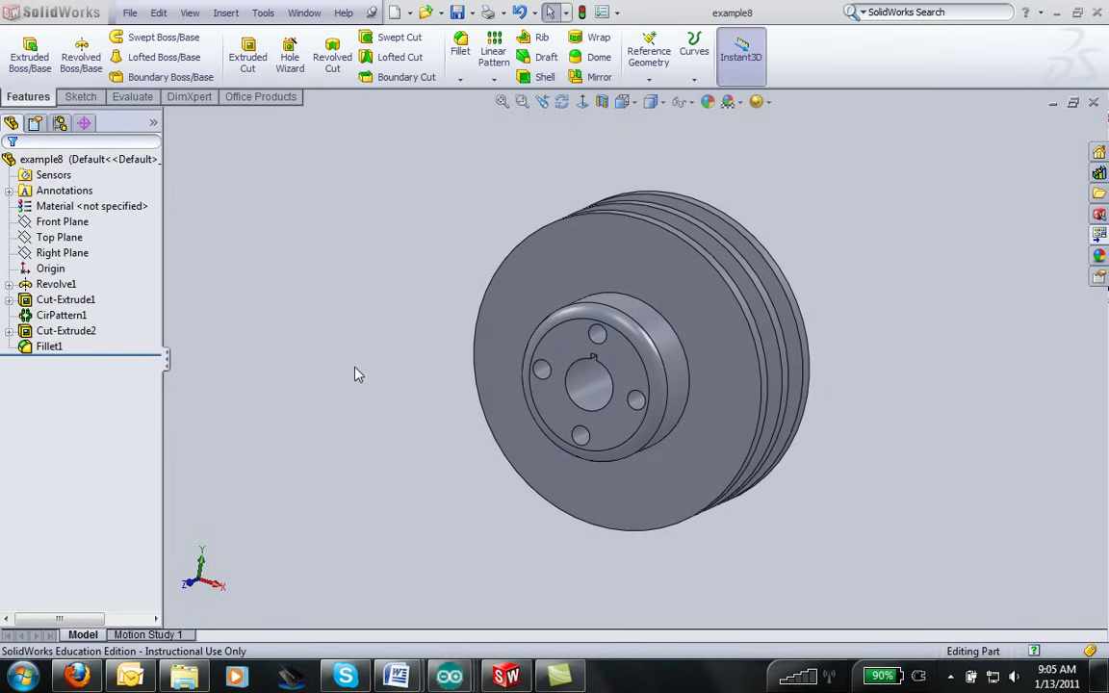
Create a new part, Part2, and start an empty sketch on its Right Plane.
{"action": "middle_click_drag", "start_coordinate": [837, 519], "coordinate": [671, 449]}
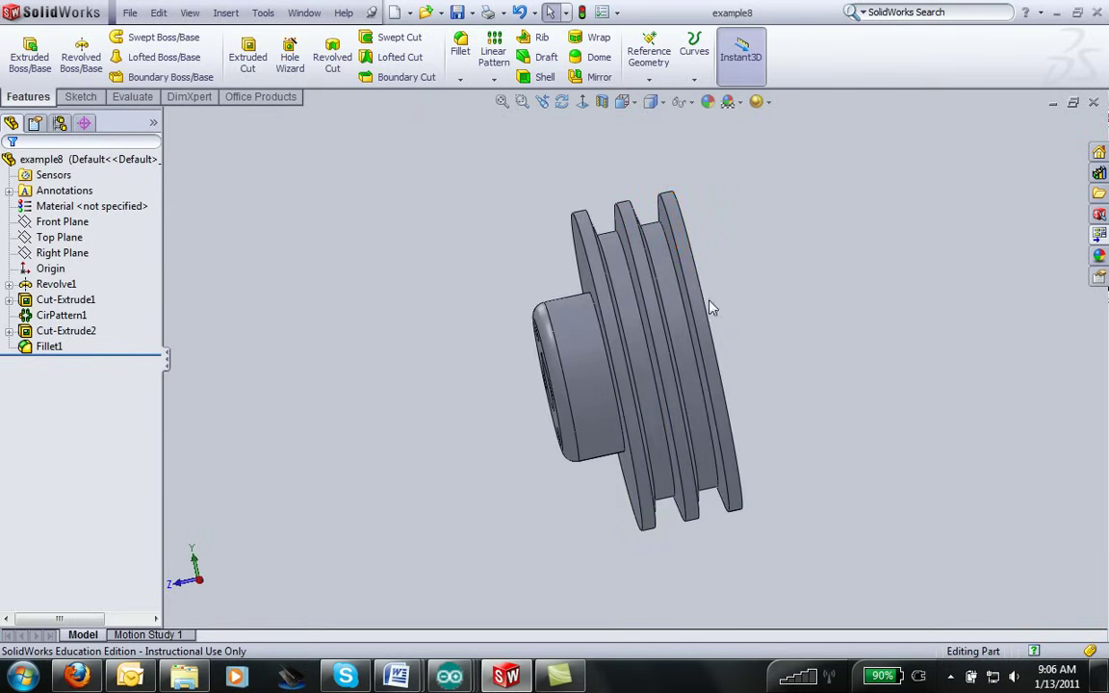
{"action": "middle_click_drag", "start_coordinate": [711, 307], "coordinate": [624, 391]}
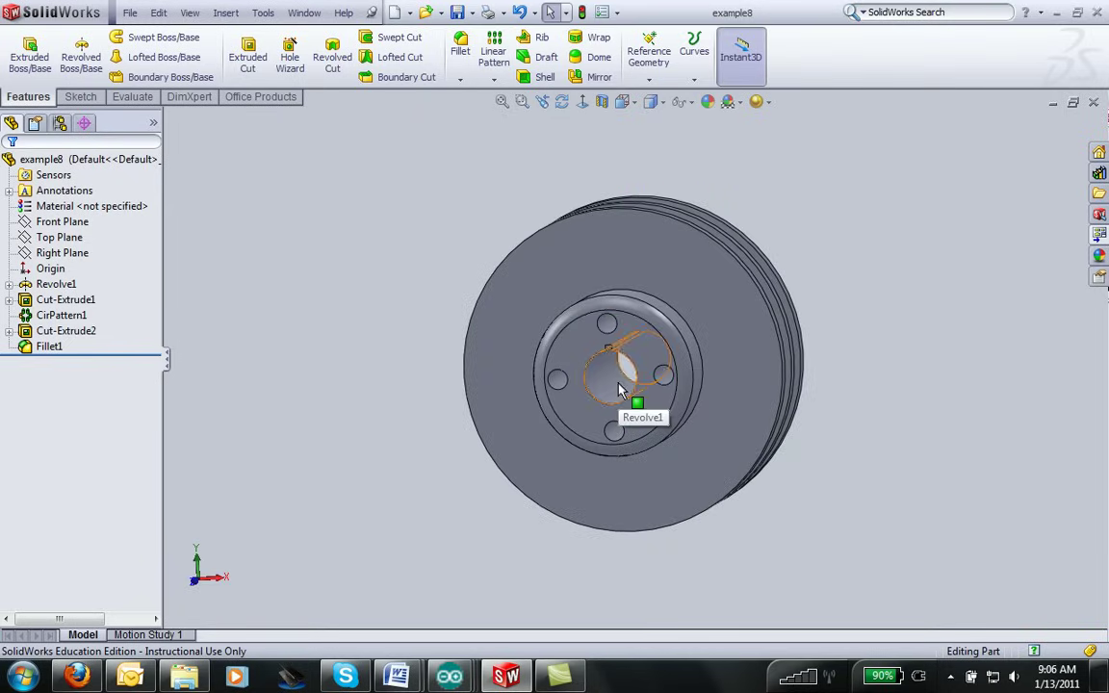
{"action": "left_click", "coordinate": [394, 12]}
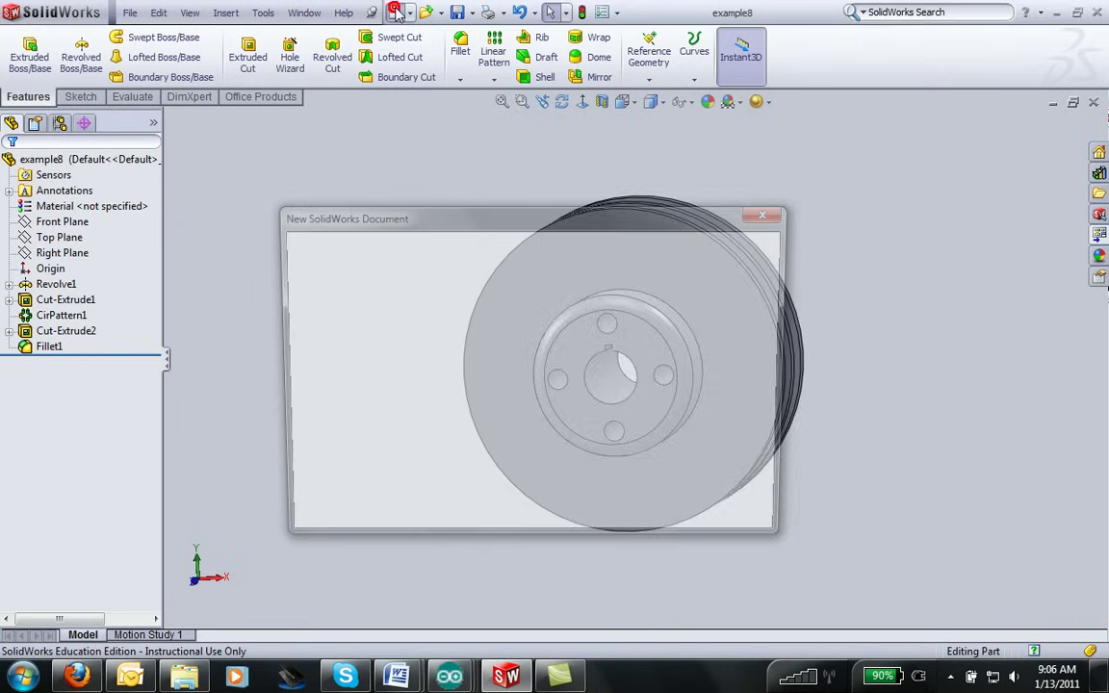
{"action": "left_click", "coordinate": [586, 525]}
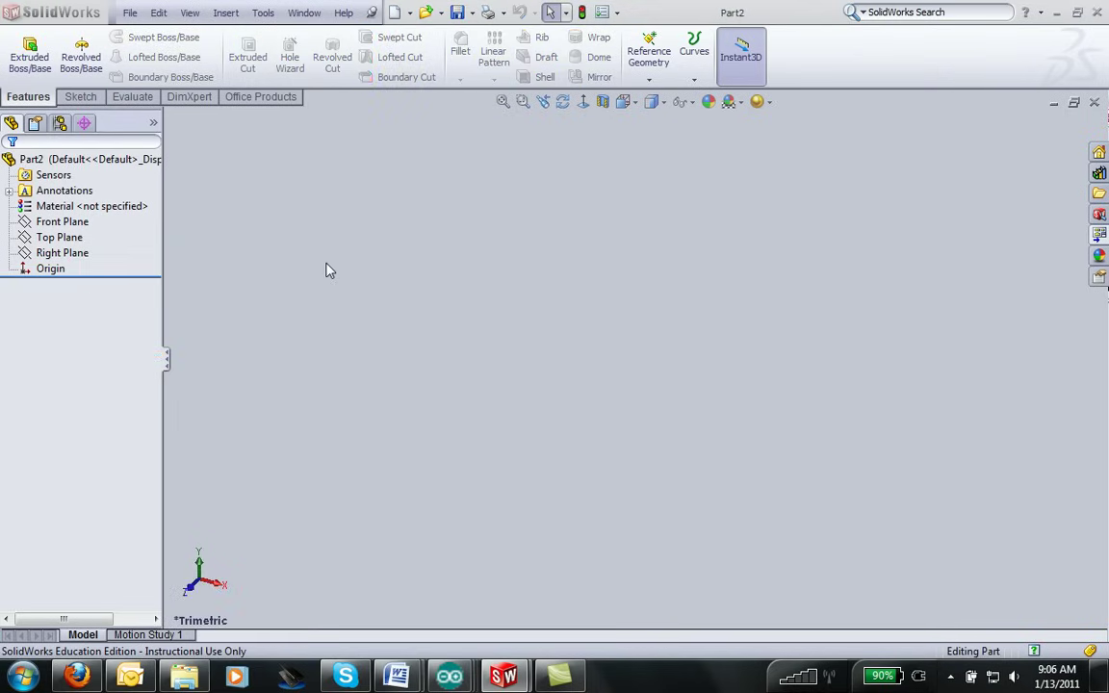
{"action": "left_click", "coordinate": [65, 255]}
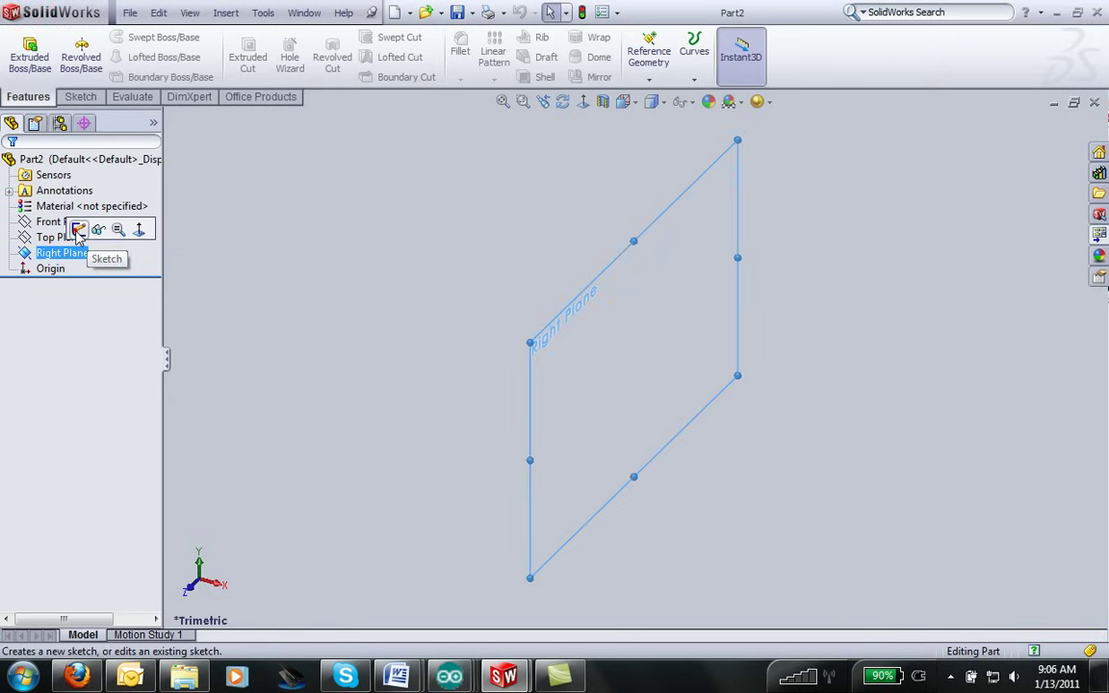
{"action": "left_click", "coordinate": [78, 231]}
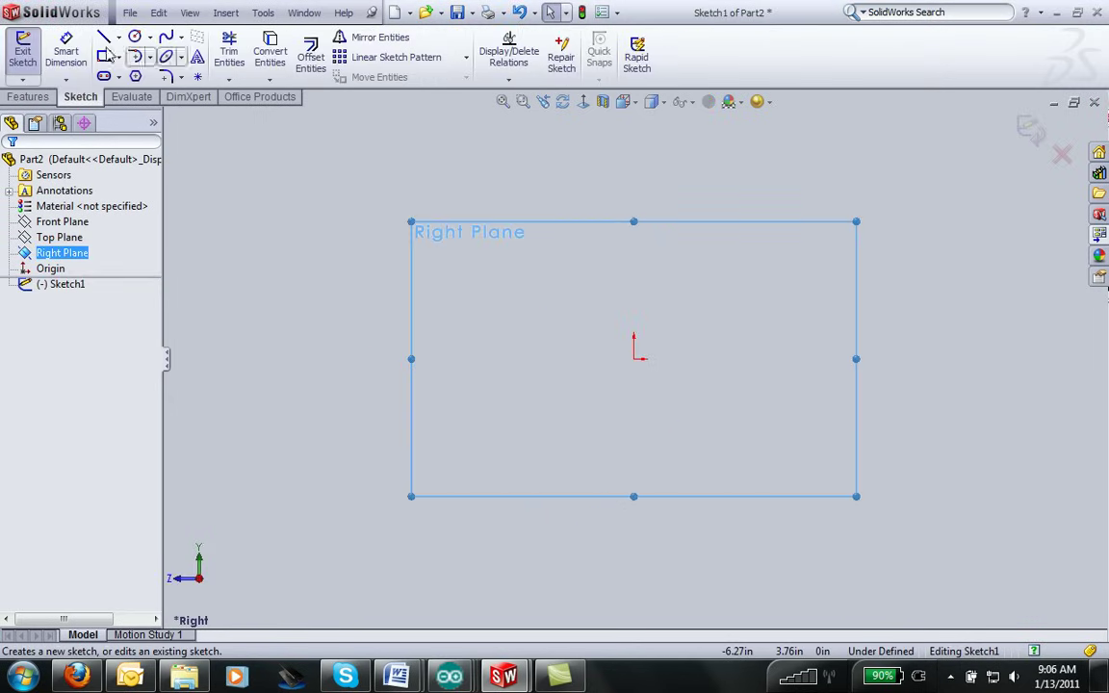
Draw a vertical line up from the sketch origin.
{"action": "left_click", "coordinate": [104, 38]}
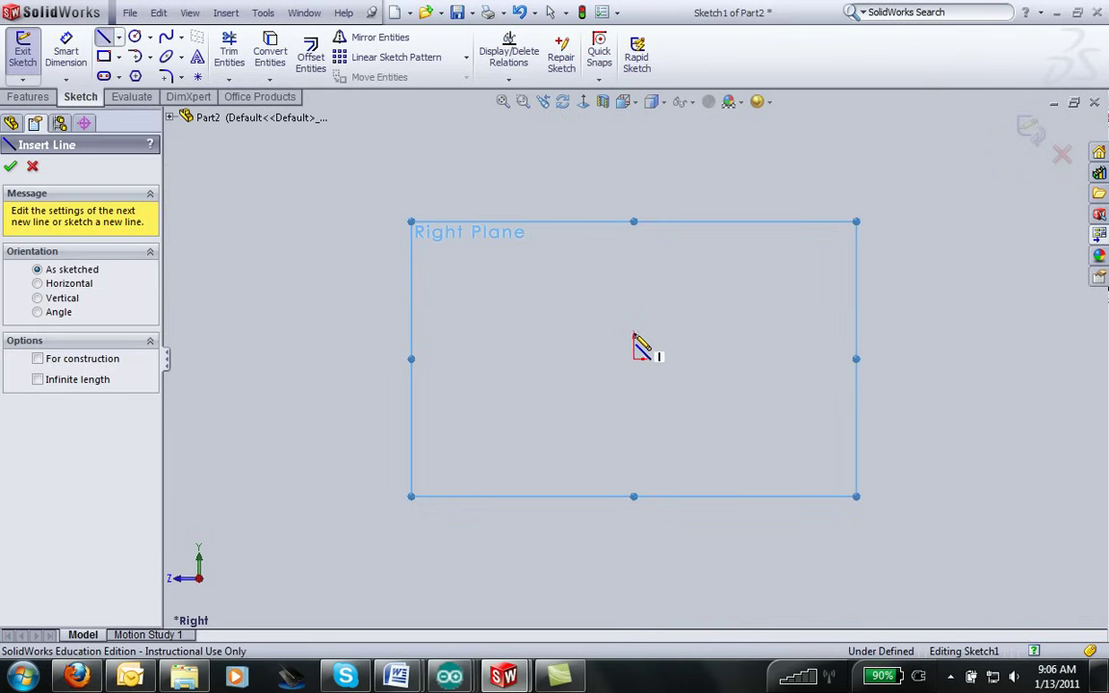
{"action": "left_click", "coordinate": [634, 358]}
{"action": "left_click", "coordinate": [634, 242]}
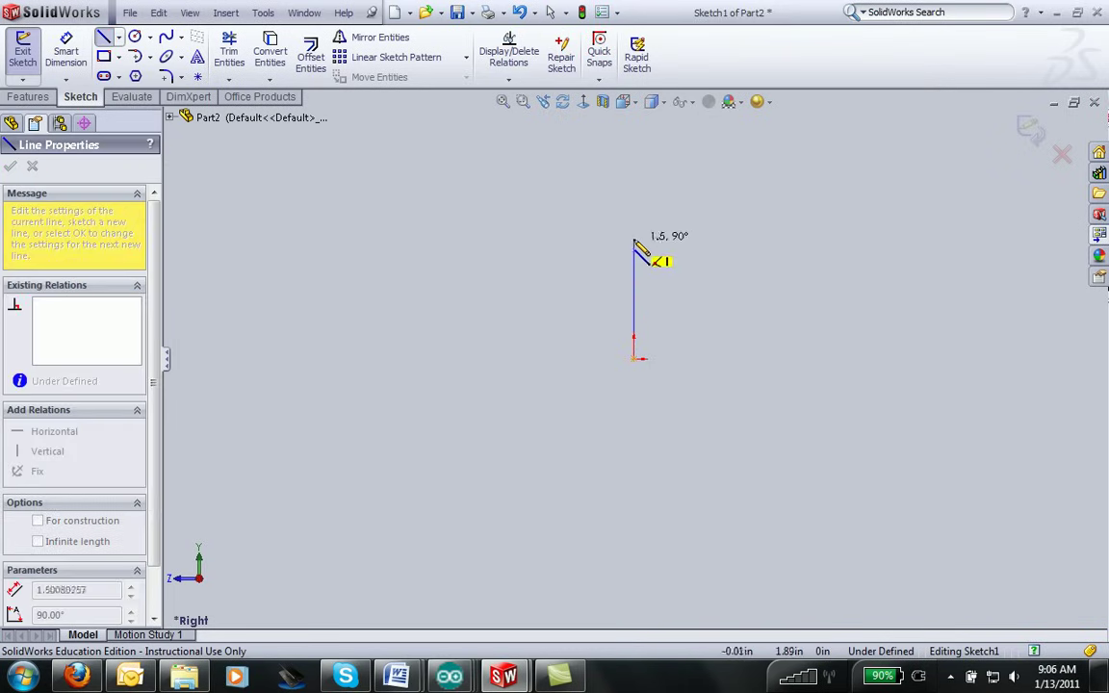
{"action": "left_click", "coordinate": [632, 190]}
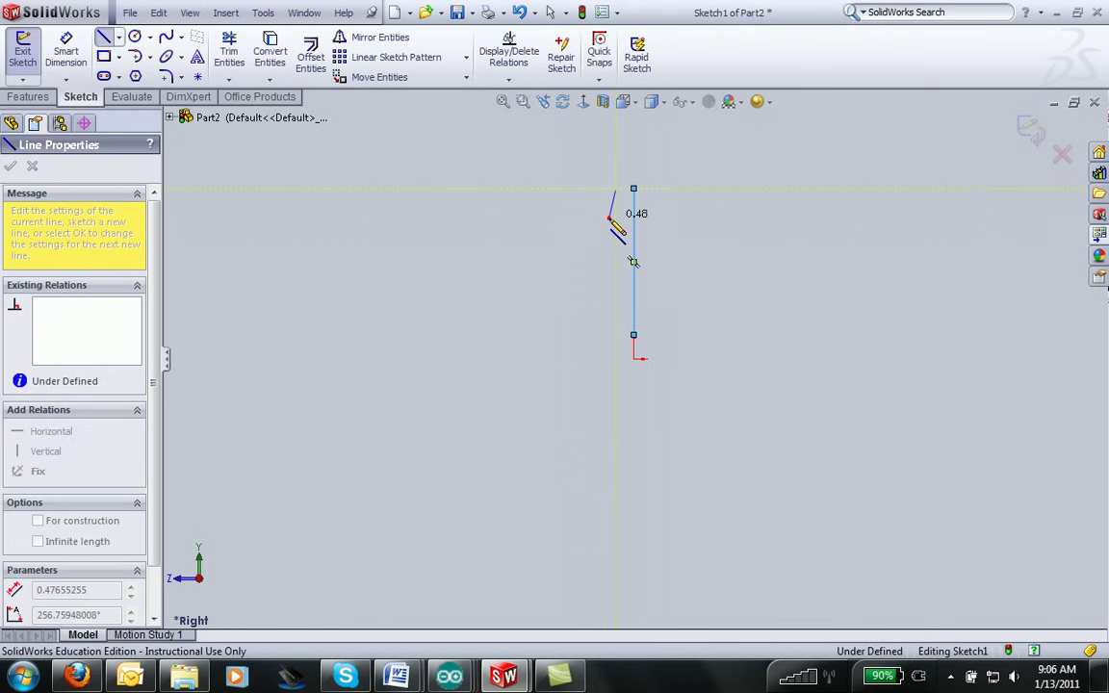
{"action": "double_click", "coordinate": [591, 217]}
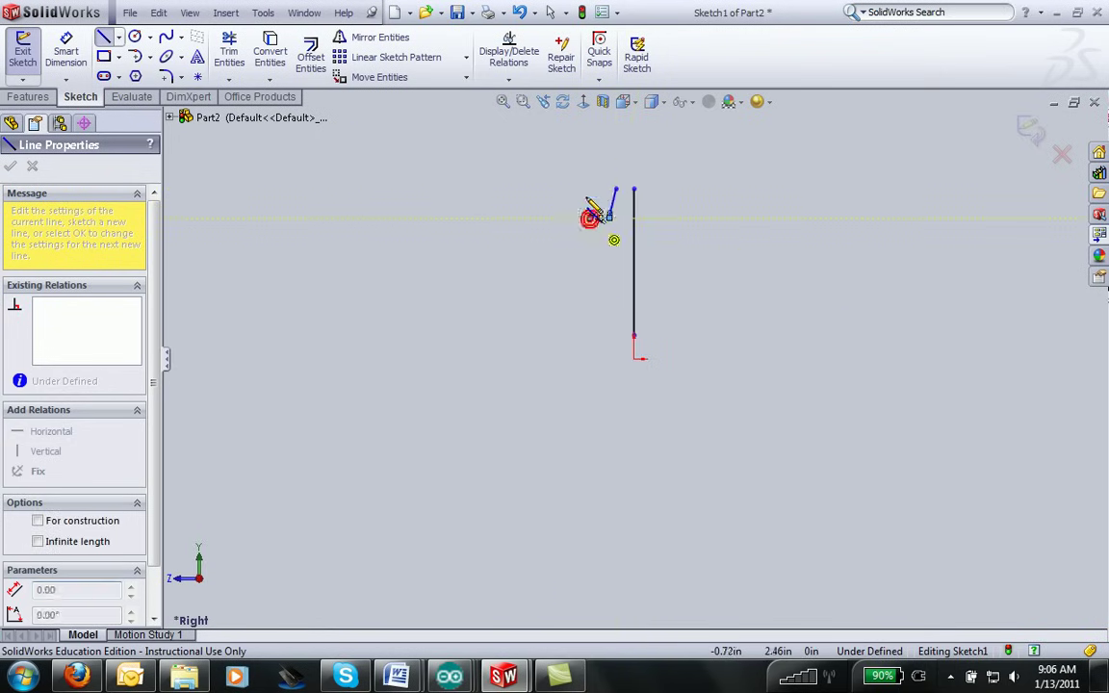
Draw the top flat, slanted side, vertical side and base line back to the origin.
{"action": "left_click", "coordinate": [589, 214]}
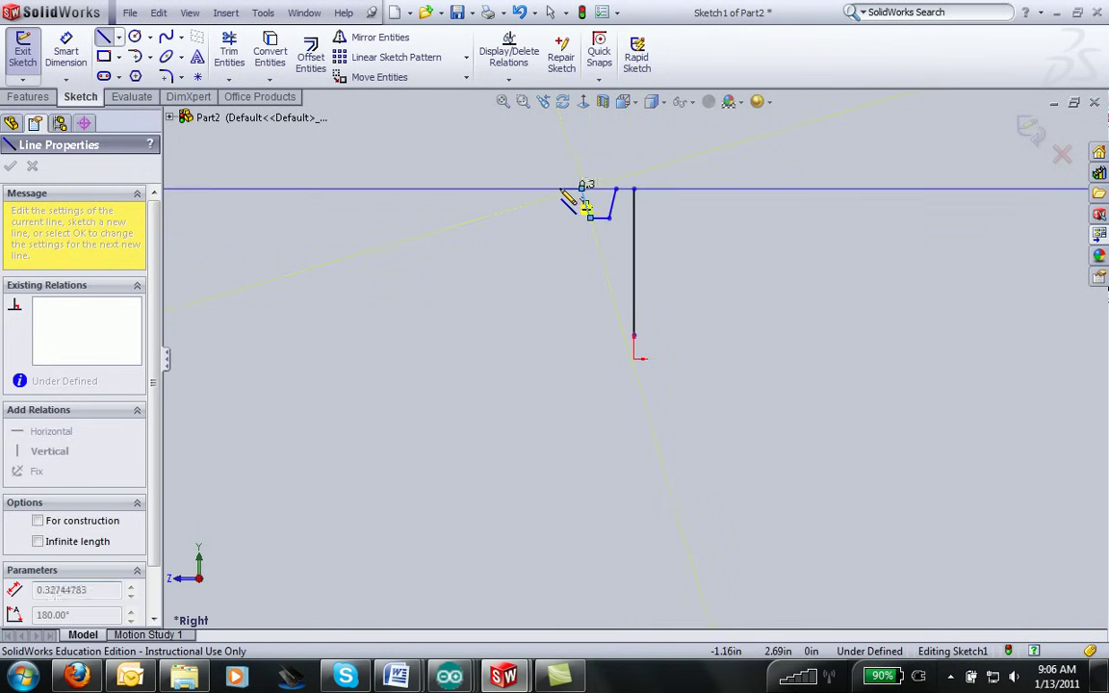
{"action": "left_click", "coordinate": [559, 188]}
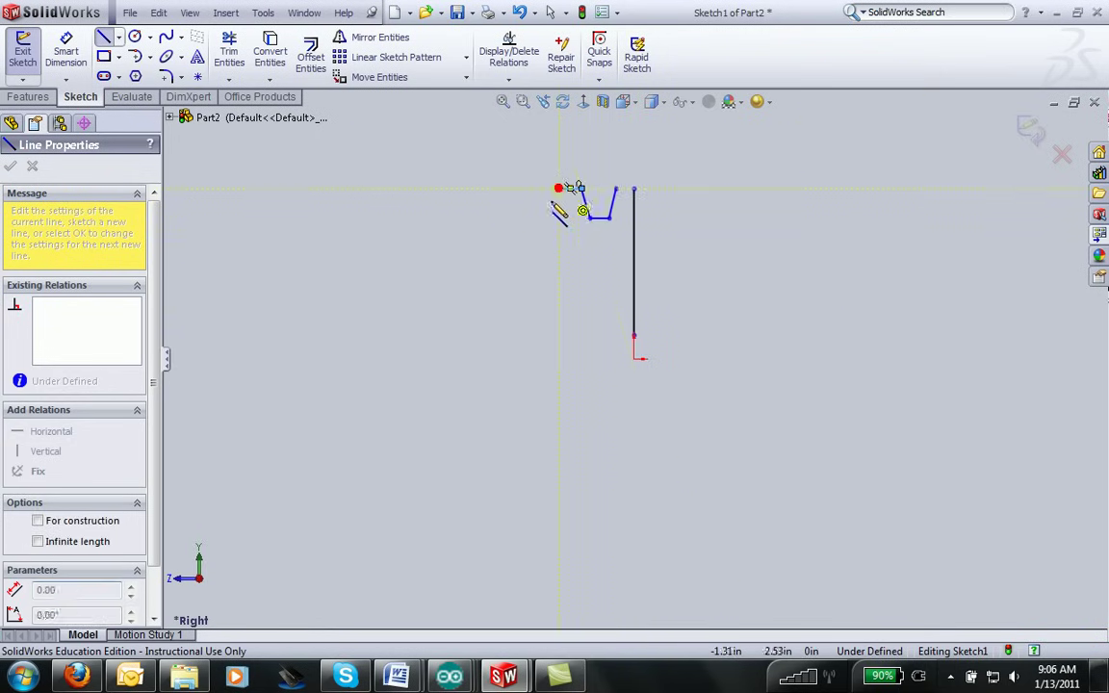
{"action": "left_click", "coordinate": [514, 287]}
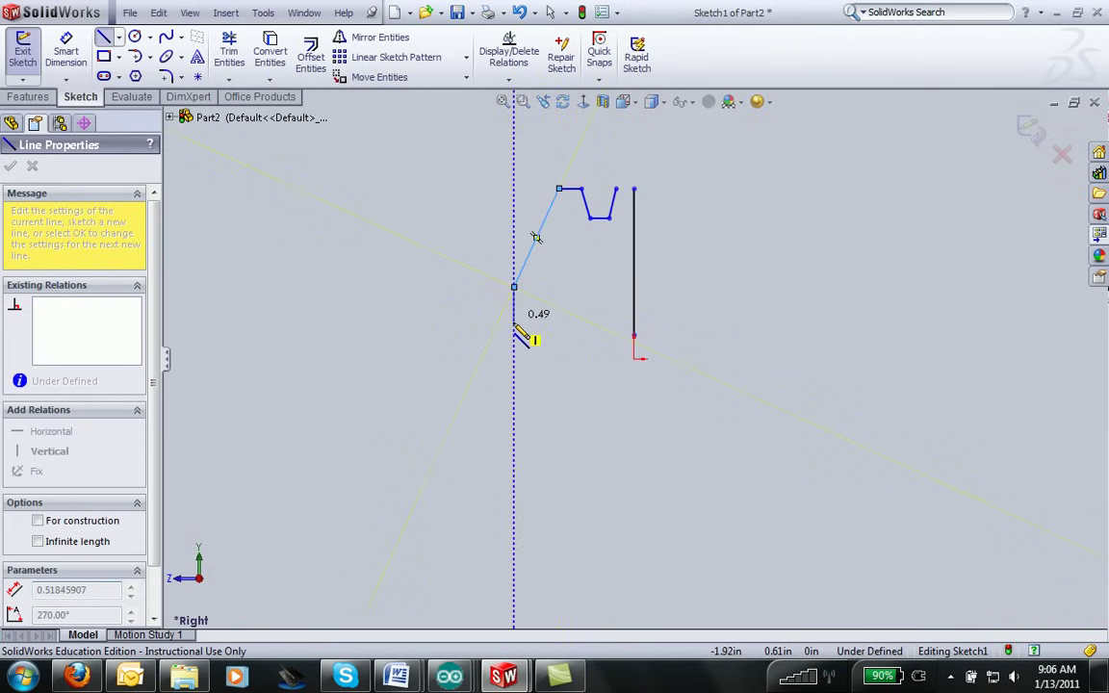
{"action": "left_click", "coordinate": [514, 335]}
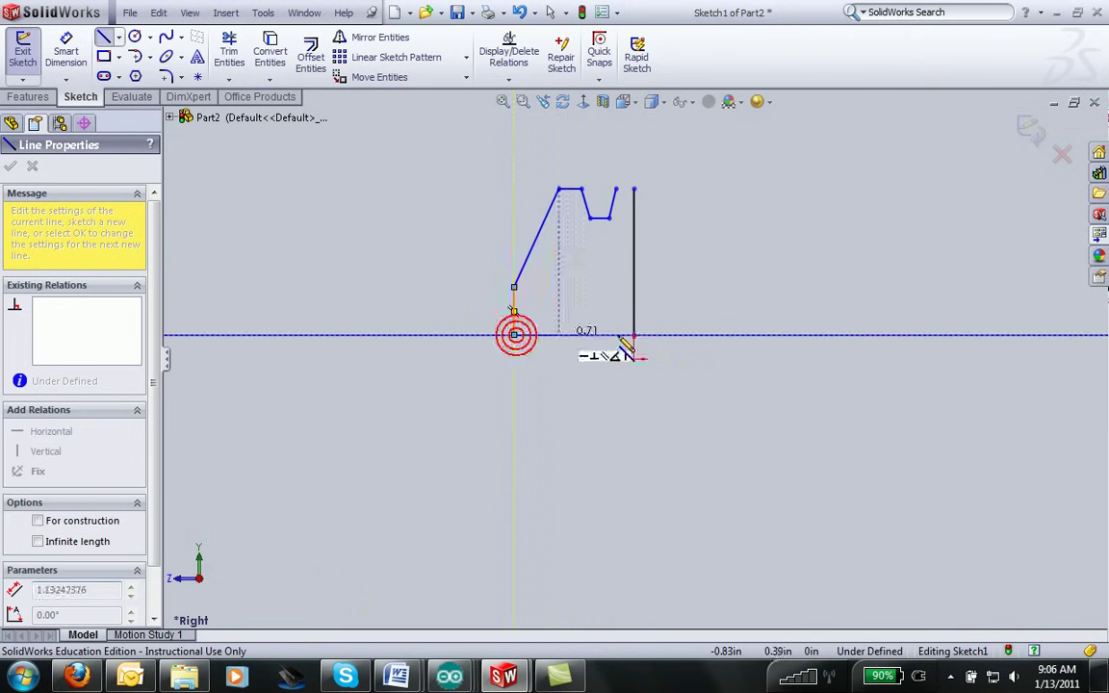
{"action": "left_click", "coordinate": [633, 335]}
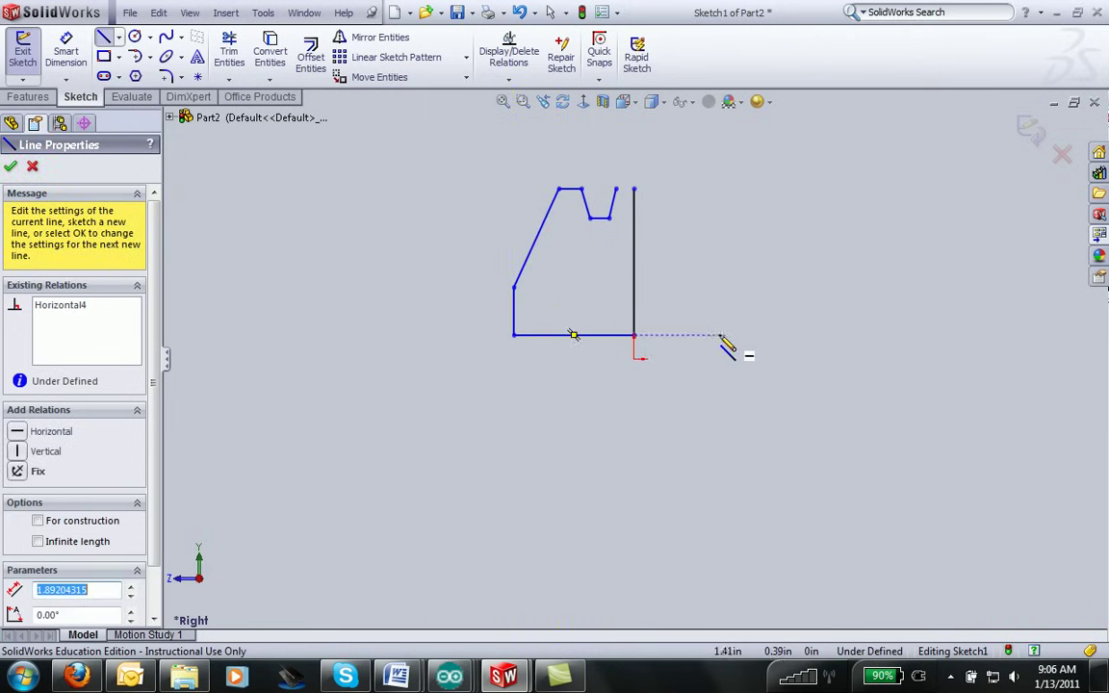
{"action": "key", "text": "Escape"}
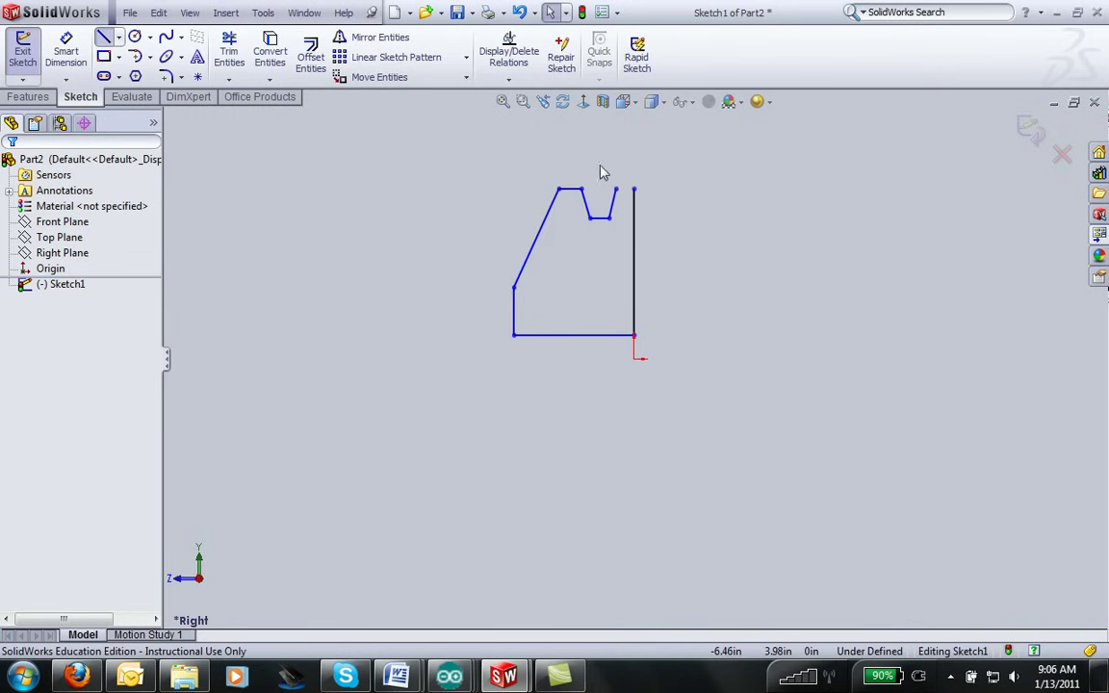
Add the short top flat at the groove's right corner beside the vertical edge.
{"action": "key", "text": "l"}
{"action": "left_click", "coordinate": [635, 191]}
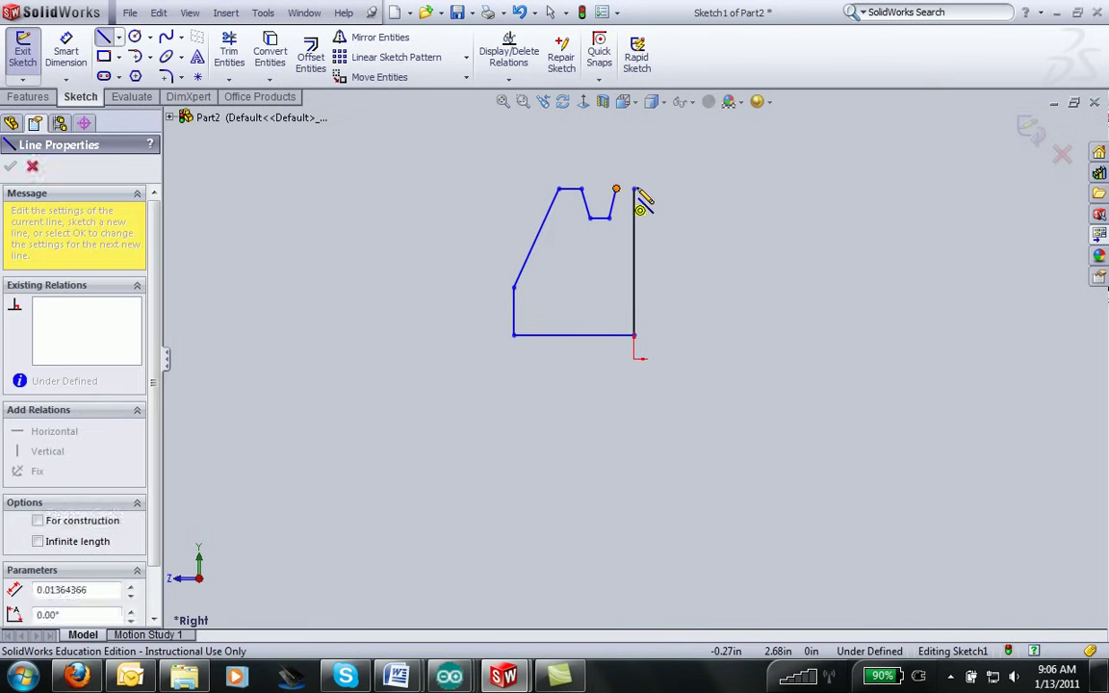
{"action": "left_click", "coordinate": [617, 189]}
Make the two top flats on either side of the groove collinear.
{"action": "key", "text": "Escape"}
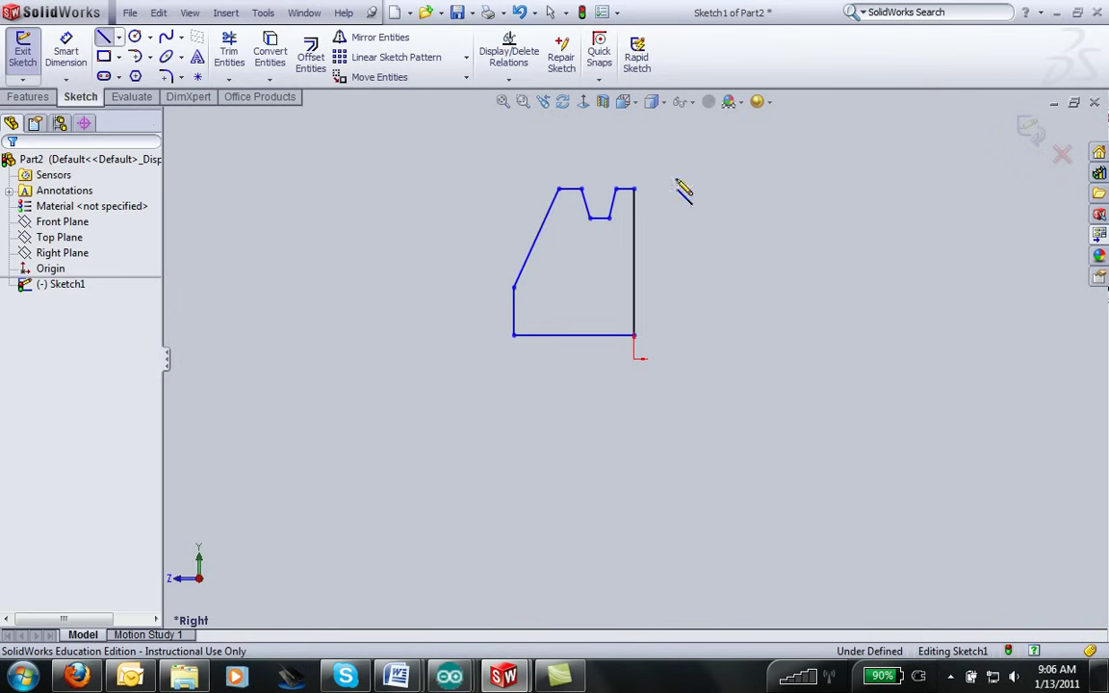
{"action": "left_click", "coordinate": [574, 192]}
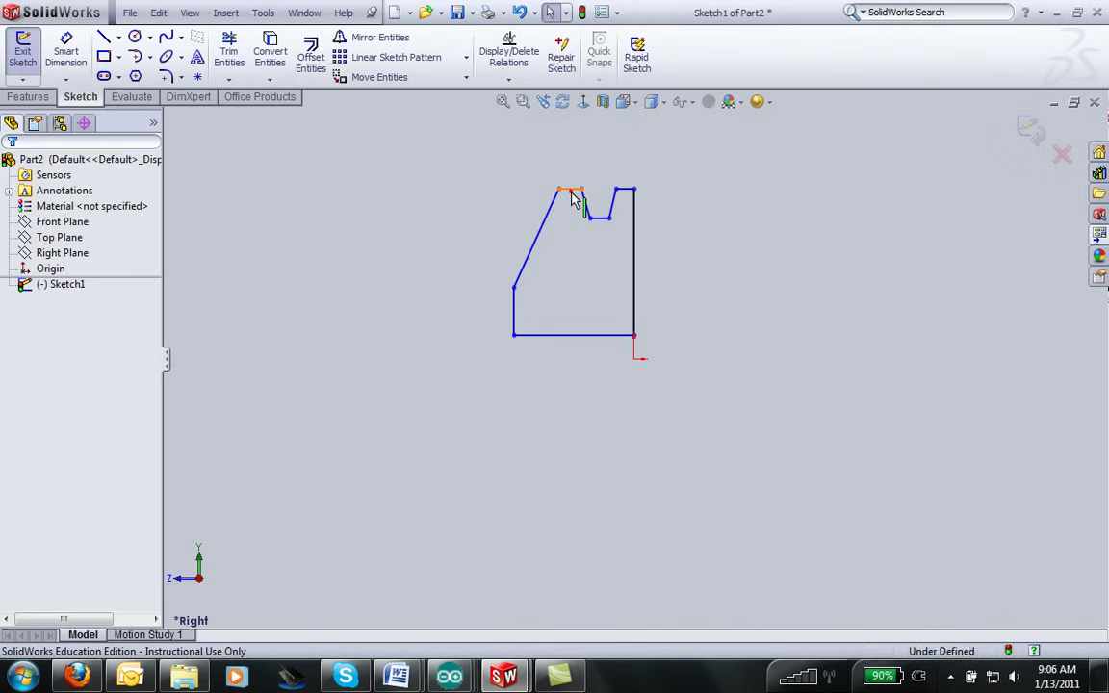
{"action": "left_click", "coordinate": [570, 189]}
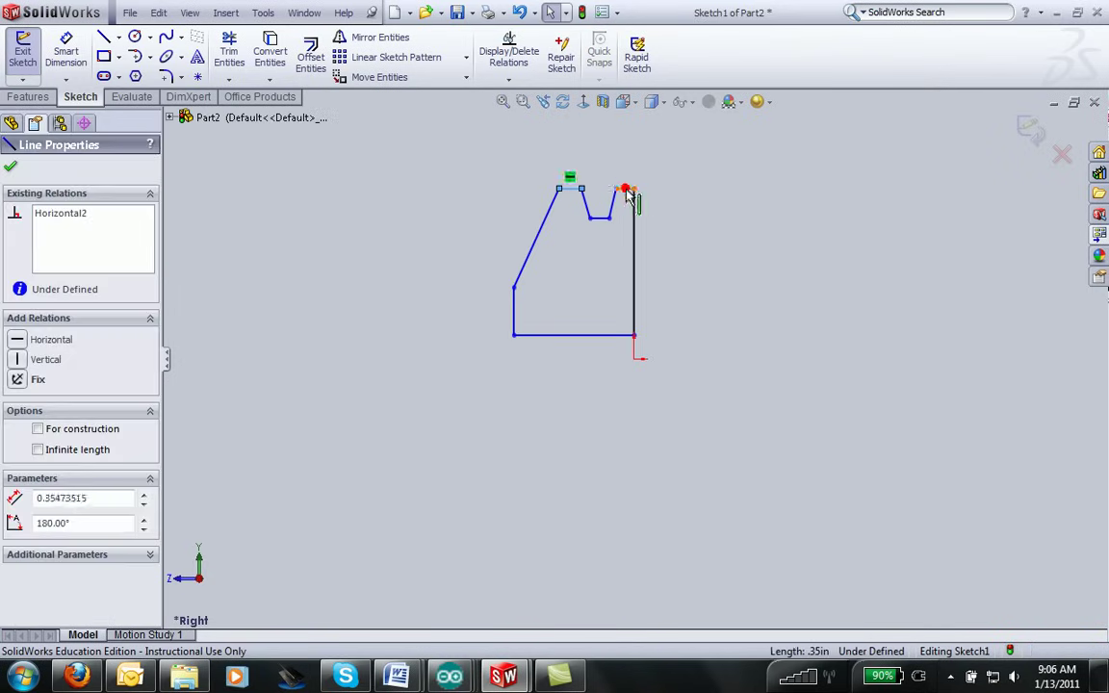
{"action": "left_click", "coordinate": [625, 189], "text": "ctrl"}
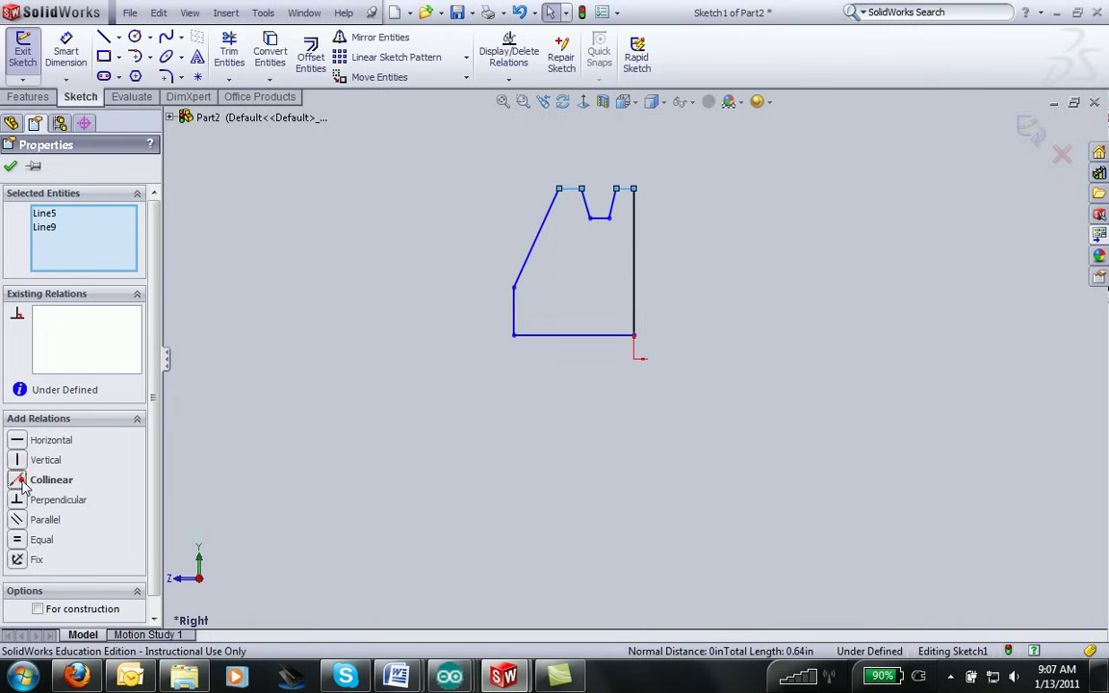
{"action": "left_click", "coordinate": [590, 214]}
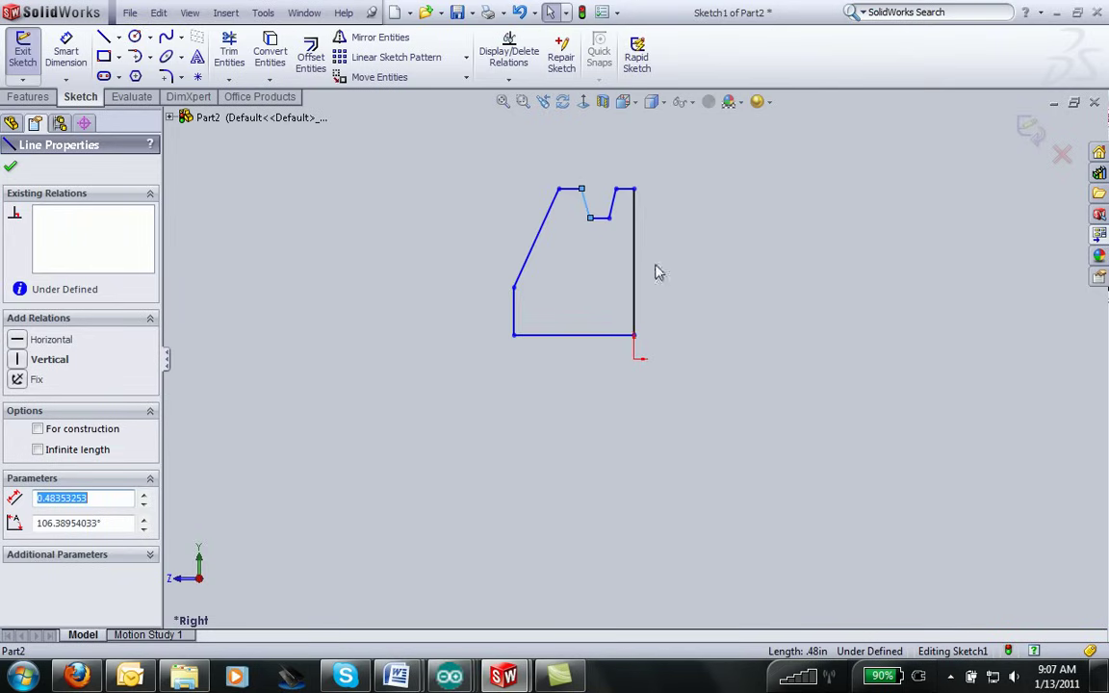
Dimension the angle between the two groove sides at 22°.
{"action": "left_click", "coordinate": [65, 53]}
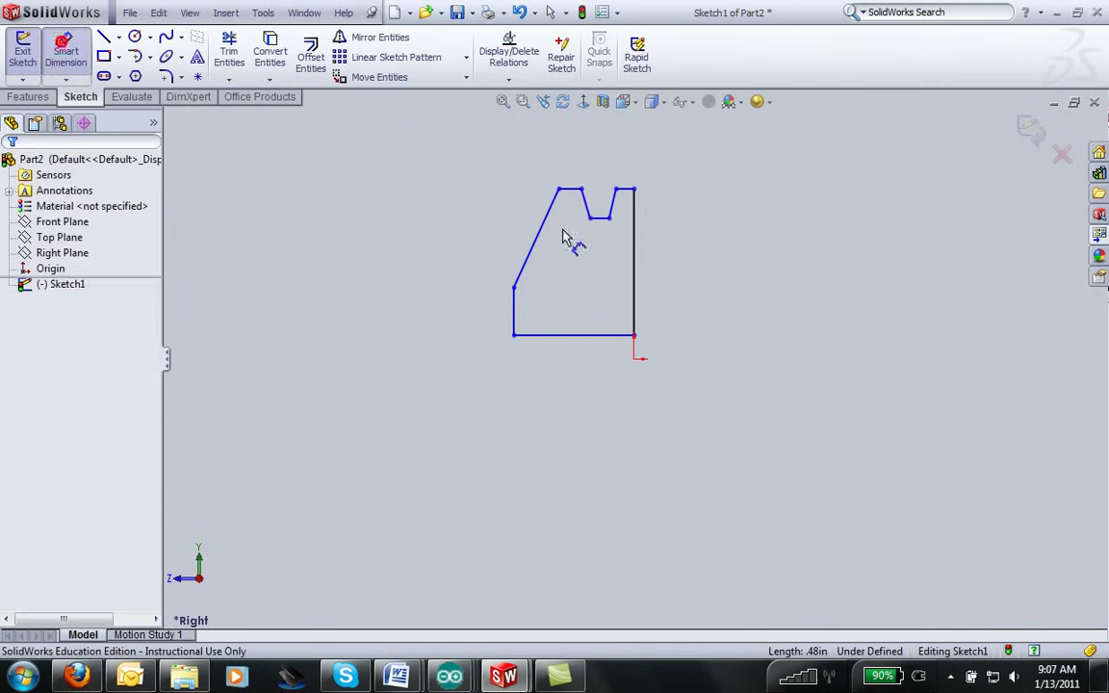
{"action": "left_click", "coordinate": [613, 207]}
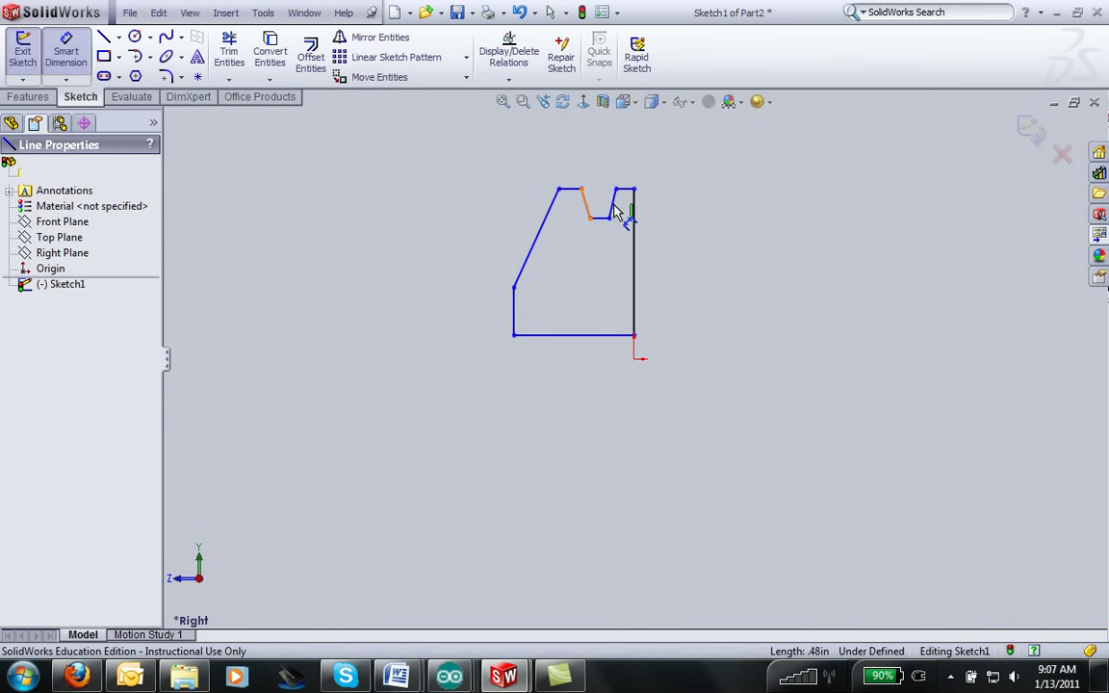
{"action": "left_click", "coordinate": [586, 204]}
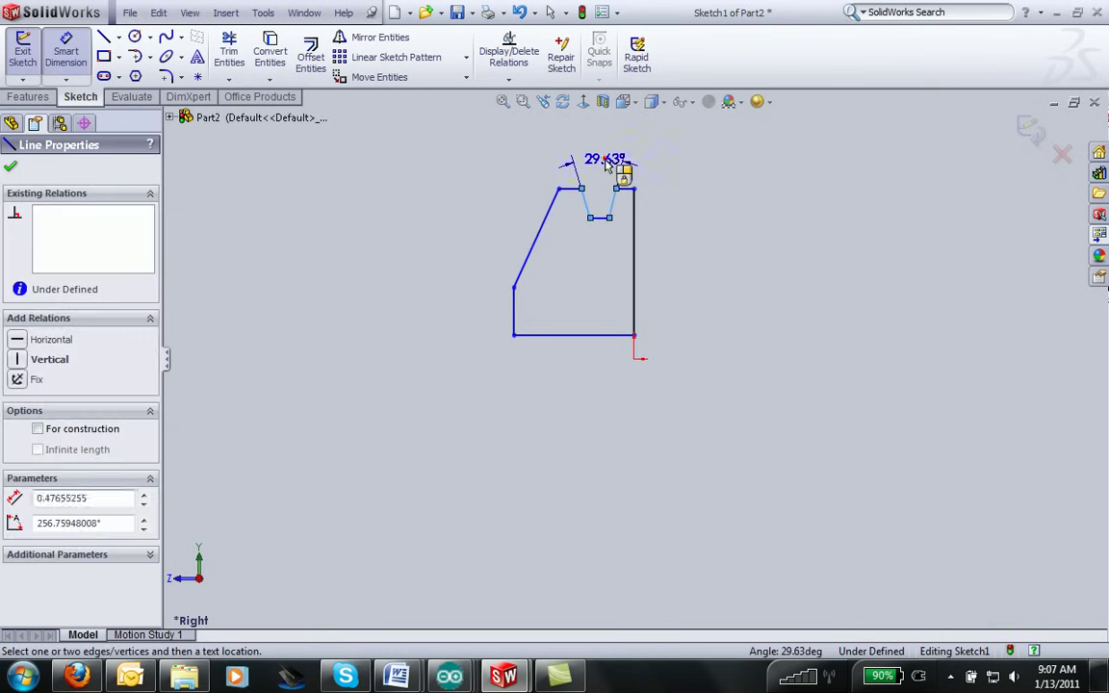
{"action": "left_click", "coordinate": [605, 160]}
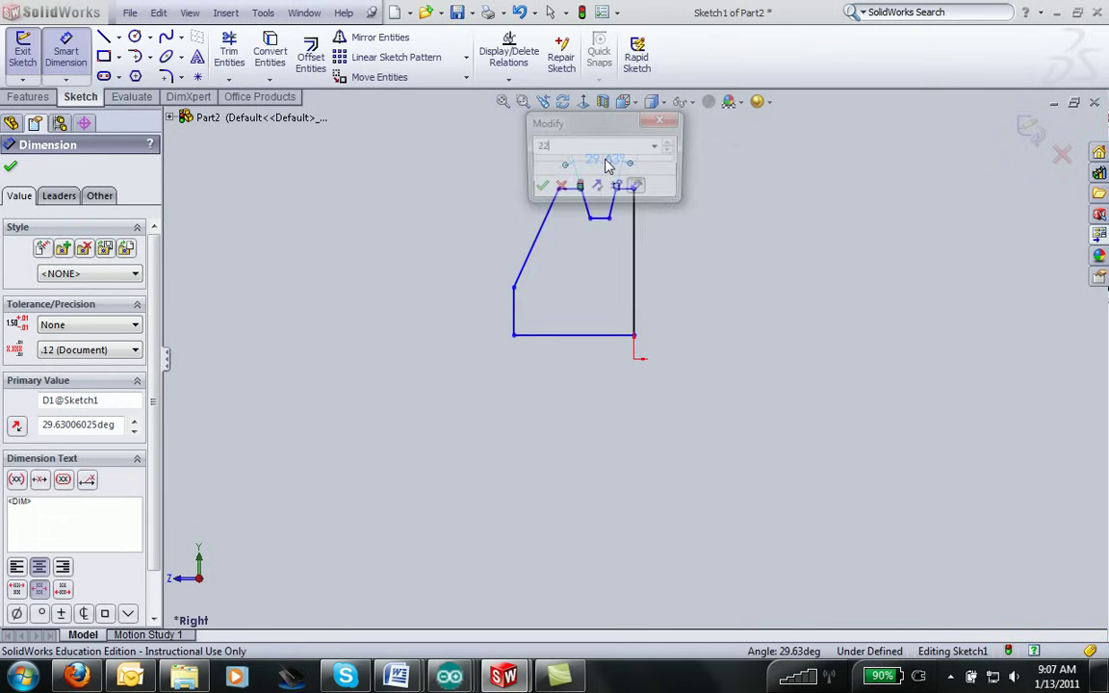
{"action": "key", "text": "Return"}
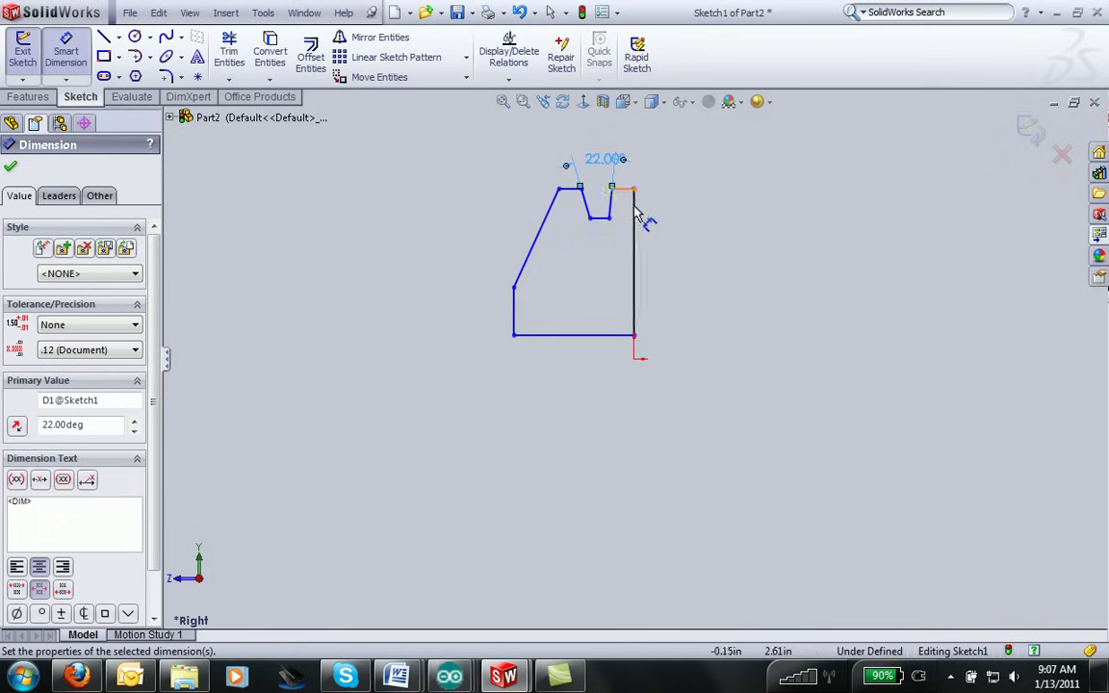
Set the right vertical line's length to 3.000.
{"action": "left_click", "coordinate": [634, 250]}
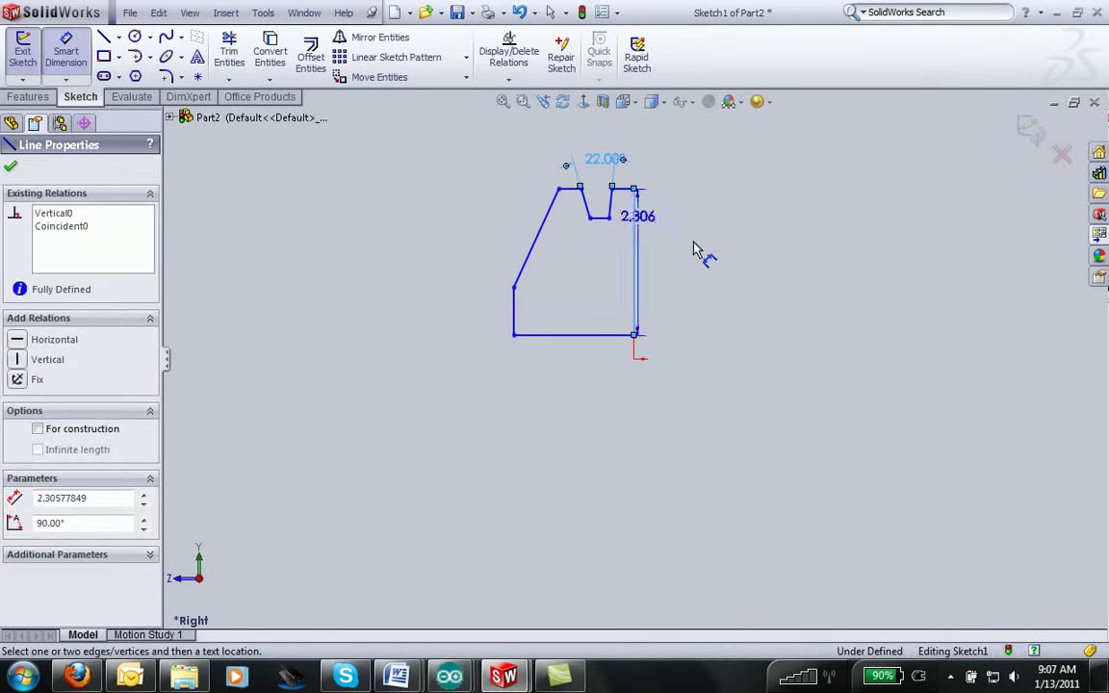
{"action": "left_click", "coordinate": [701, 252]}
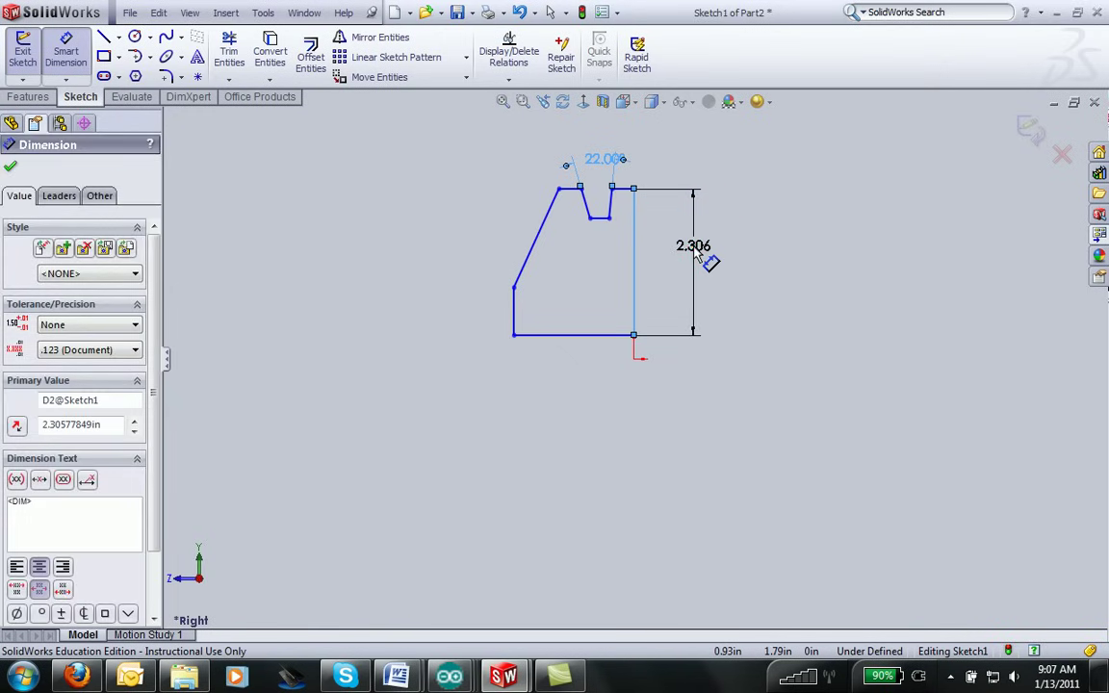
{"action": "type", "text": "3"}
{"action": "key", "text": "Return"}
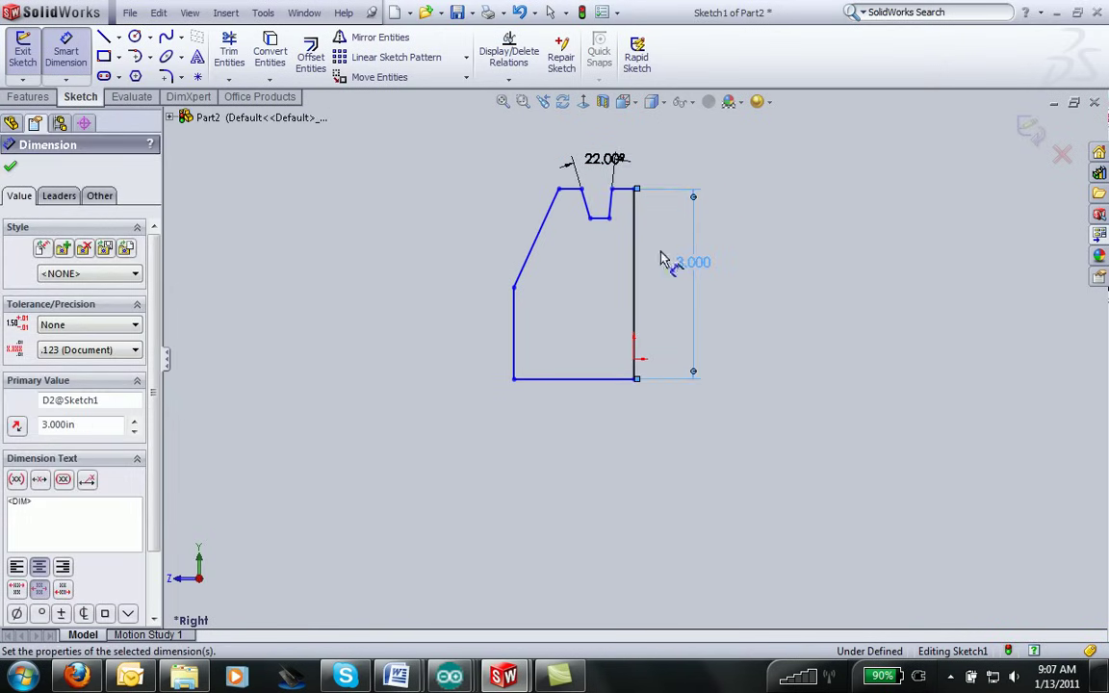
{"action": "key", "text": "Escape"}
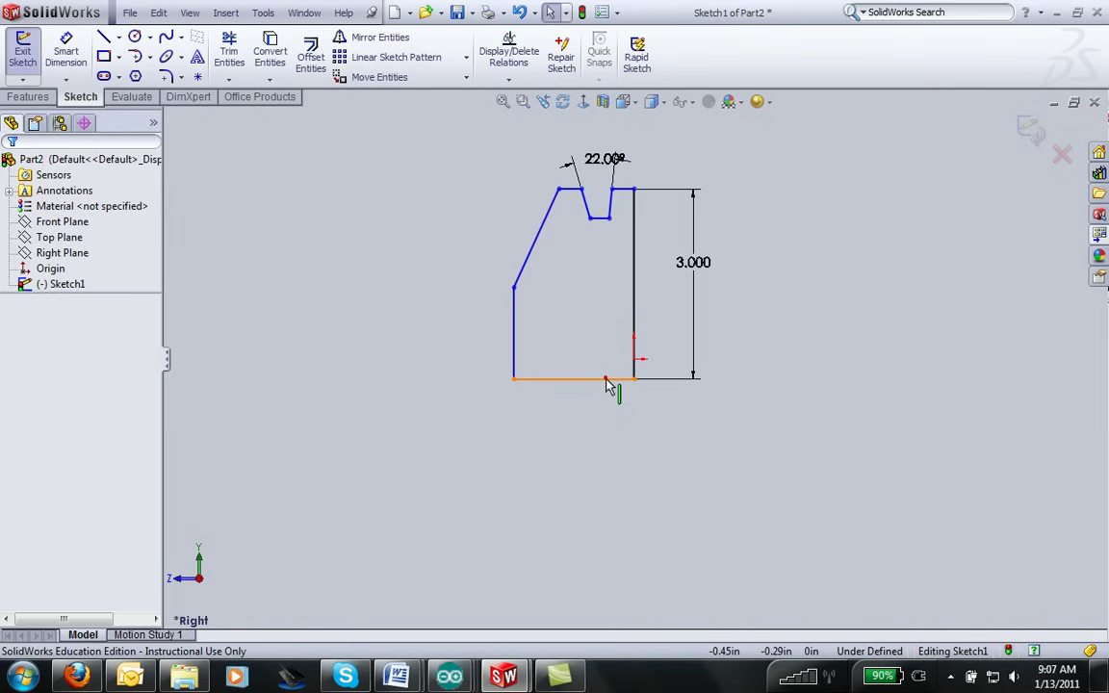
Drag the bottom line upward and dimension it .375 from the origin.
{"action": "left_click_drag", "start_coordinate": [604, 377], "coordinate": [614, 332]}
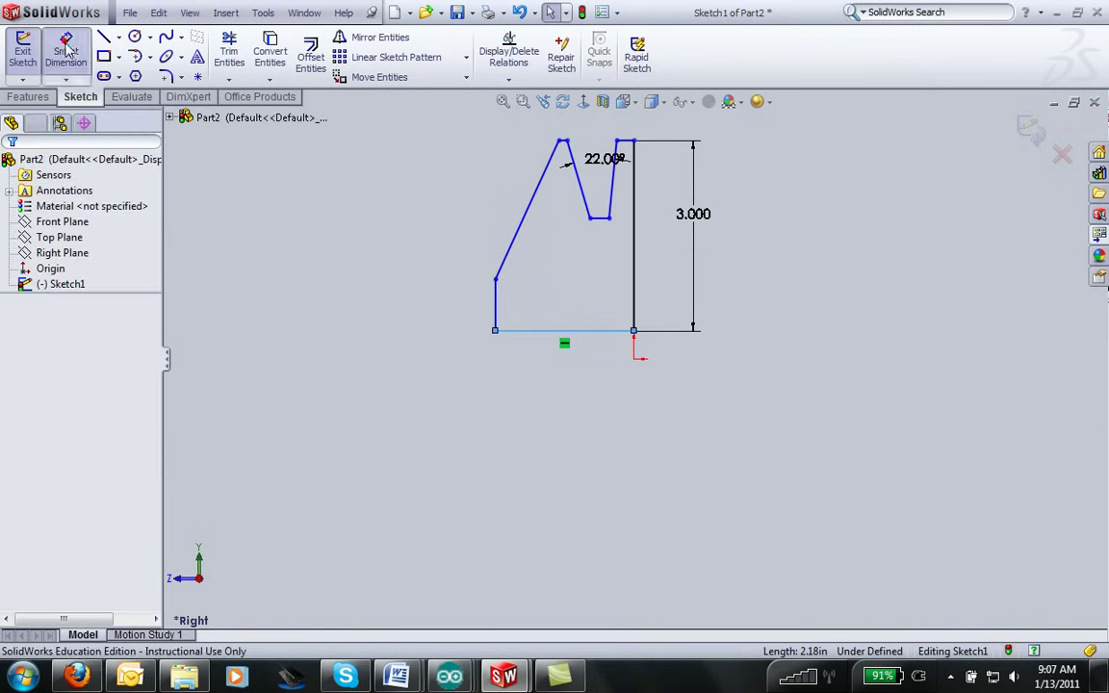
{"action": "key", "text": "Escape"}
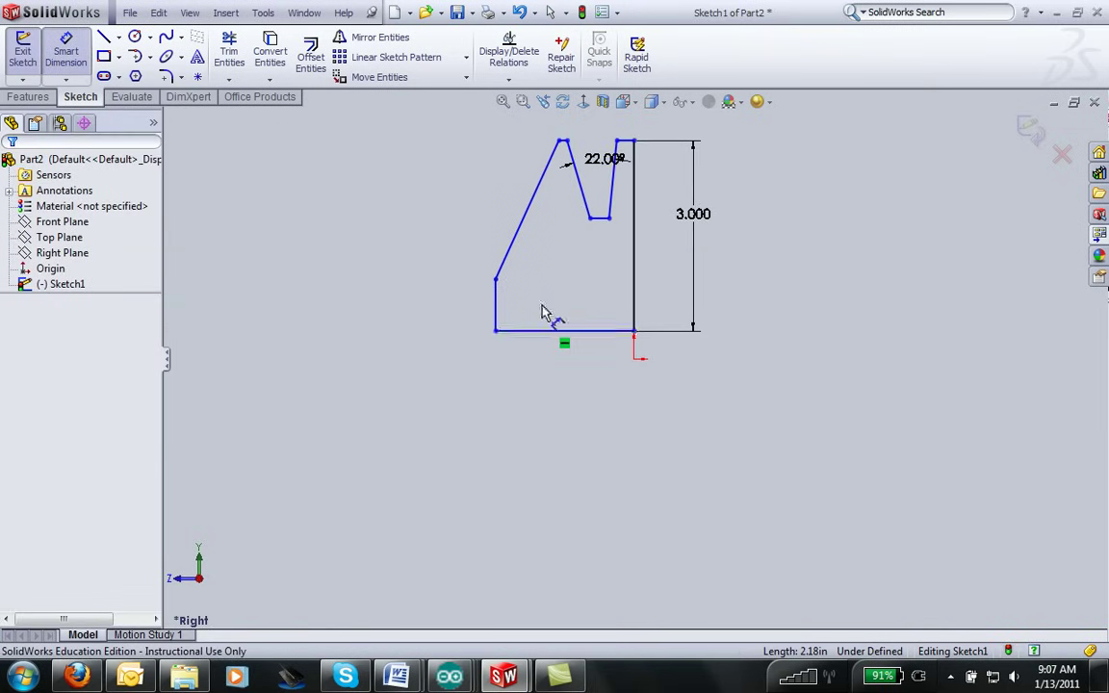
{"action": "left_click", "coordinate": [634, 364]}
{"action": "left_click", "coordinate": [634, 360]}
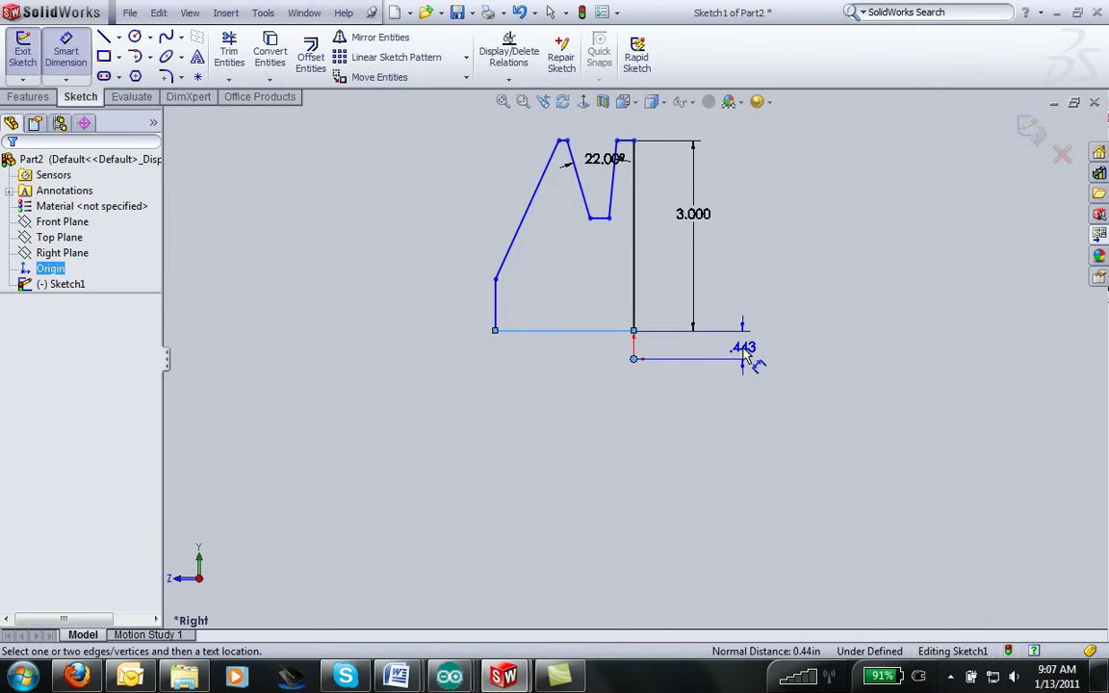
{"action": "left_click", "coordinate": [746, 356]}
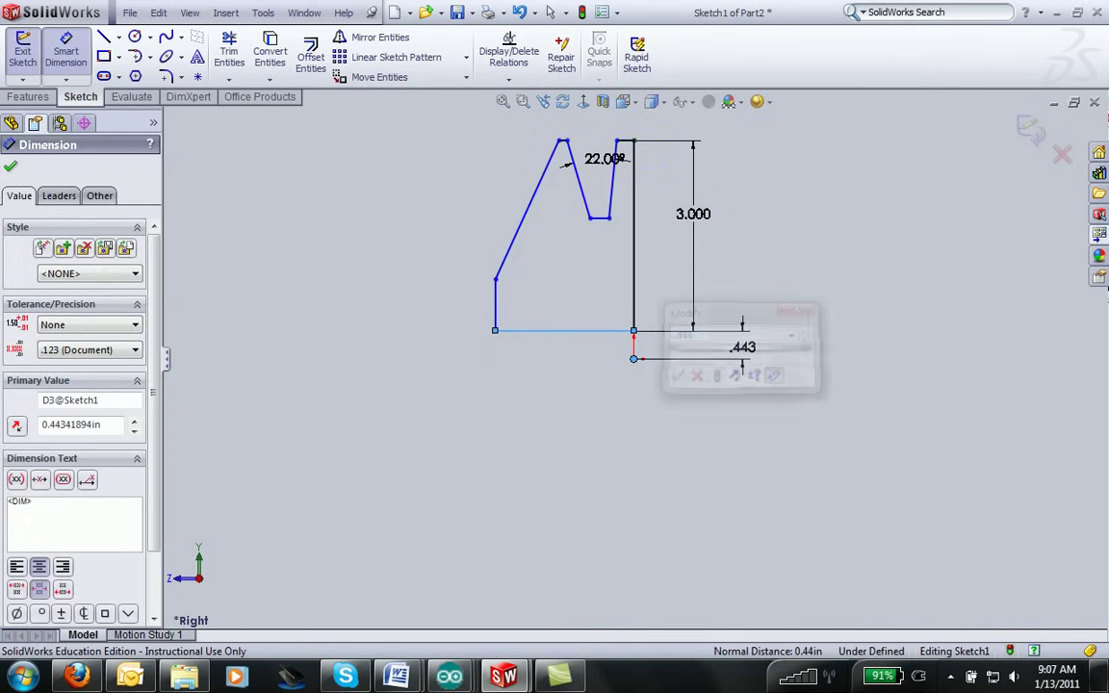
{"action": "type", "text": ".375"}
{"action": "key", "text": "Return"}
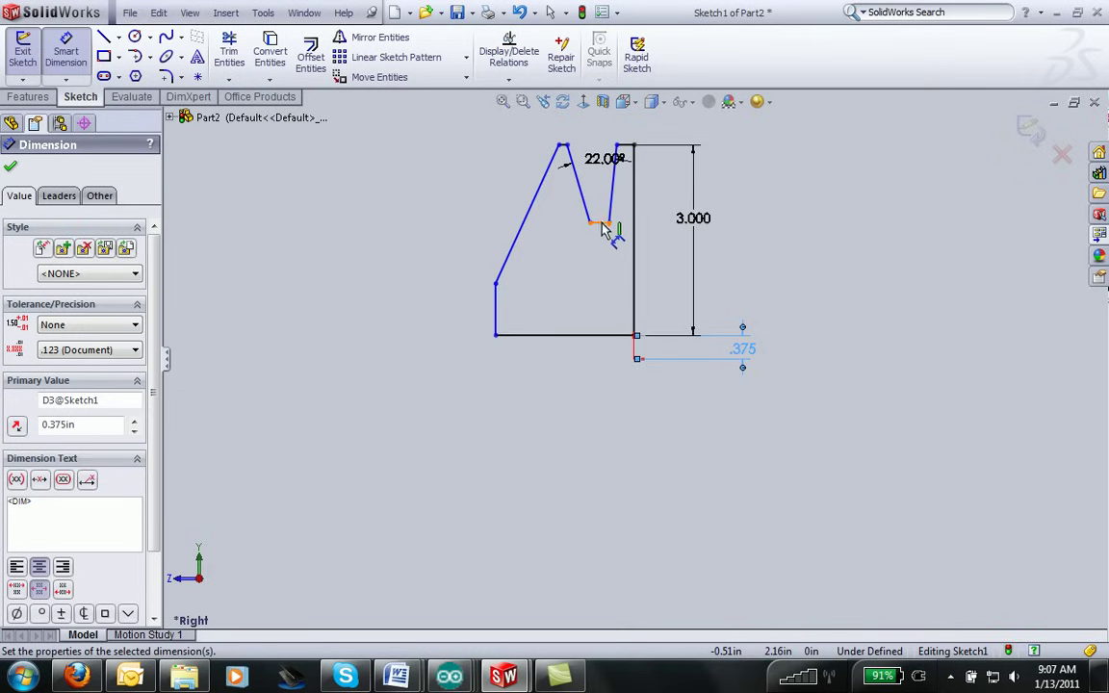
Dimension the groove depth from the top line to the groove bottom as .750.
{"action": "left_click", "coordinate": [599, 222]}
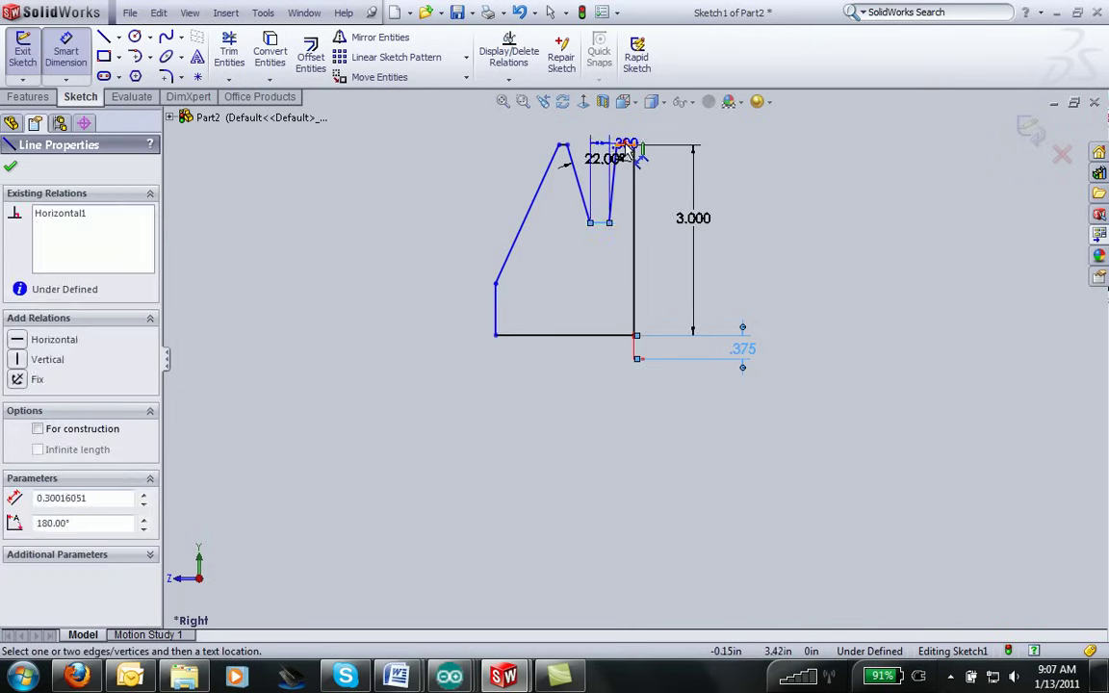
{"action": "left_click", "coordinate": [626, 146]}
{"action": "left_click", "coordinate": [660, 187]}
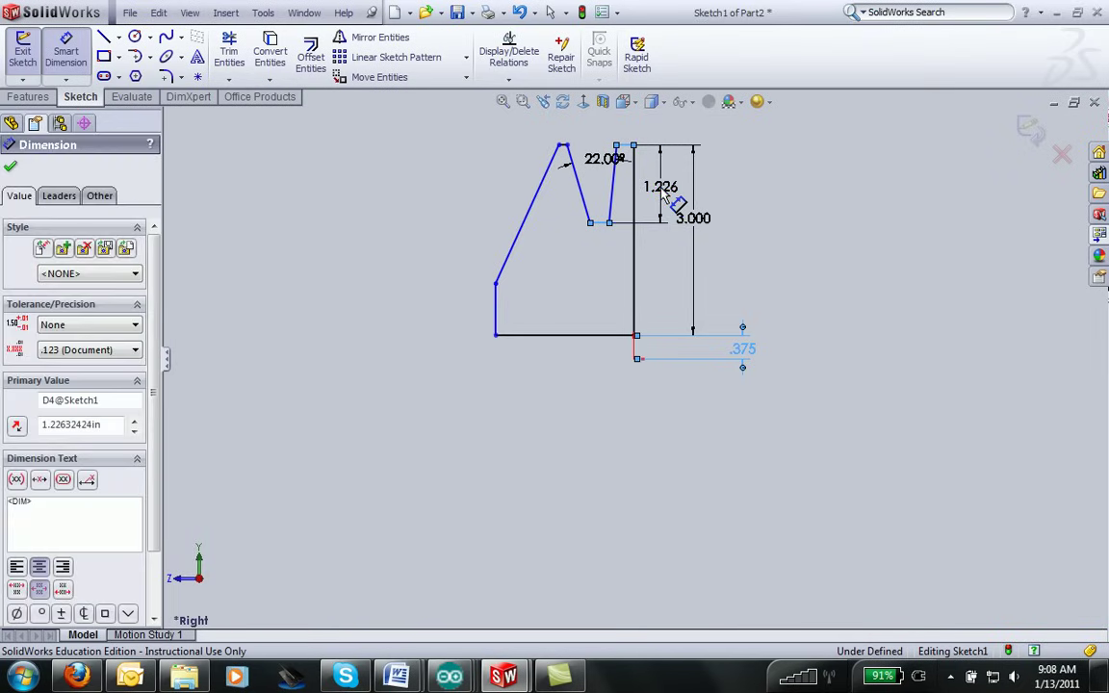
{"action": "type", "text": ".75"}
{"action": "key", "text": "Return"}
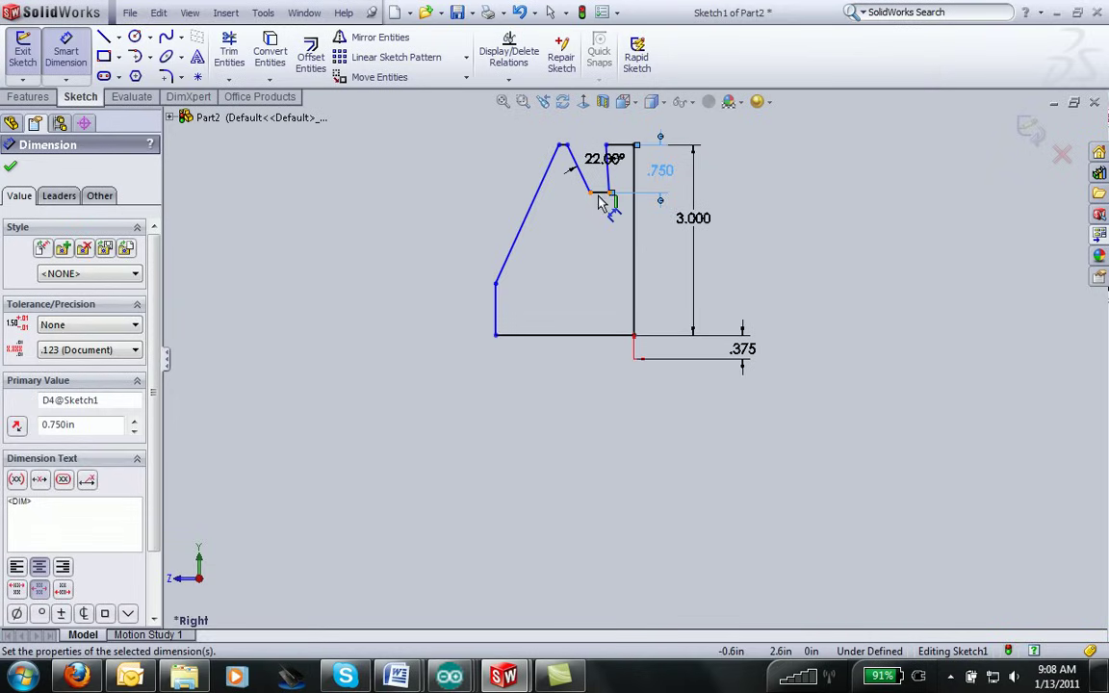
{"action": "key", "text": "Escape"}
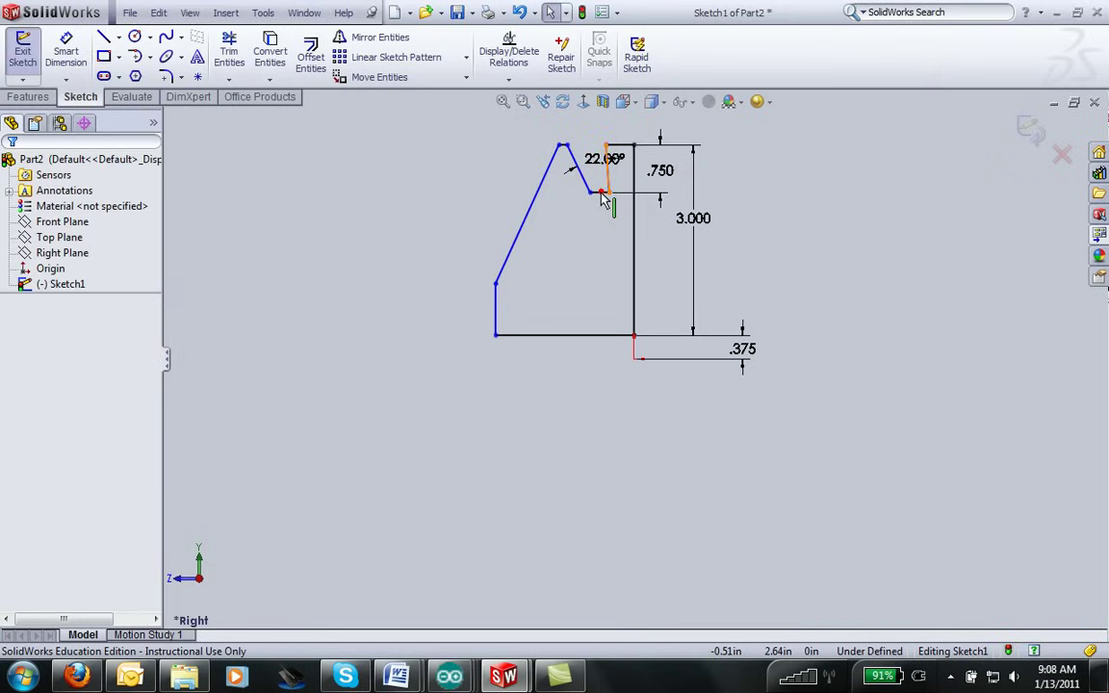
Reposition the groove's right wall and fix its angle to the groove bottom at 101°.
{"action": "left_click", "coordinate": [601, 190]}
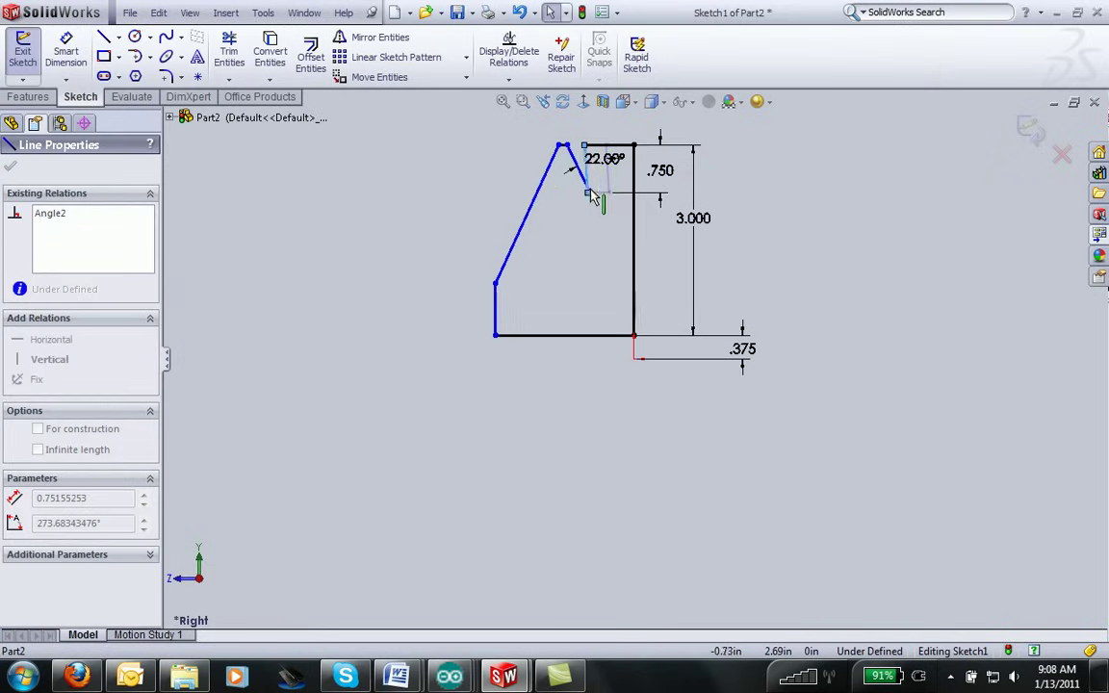
{"action": "left_click_drag", "start_coordinate": [608, 196], "coordinate": [619, 192]}
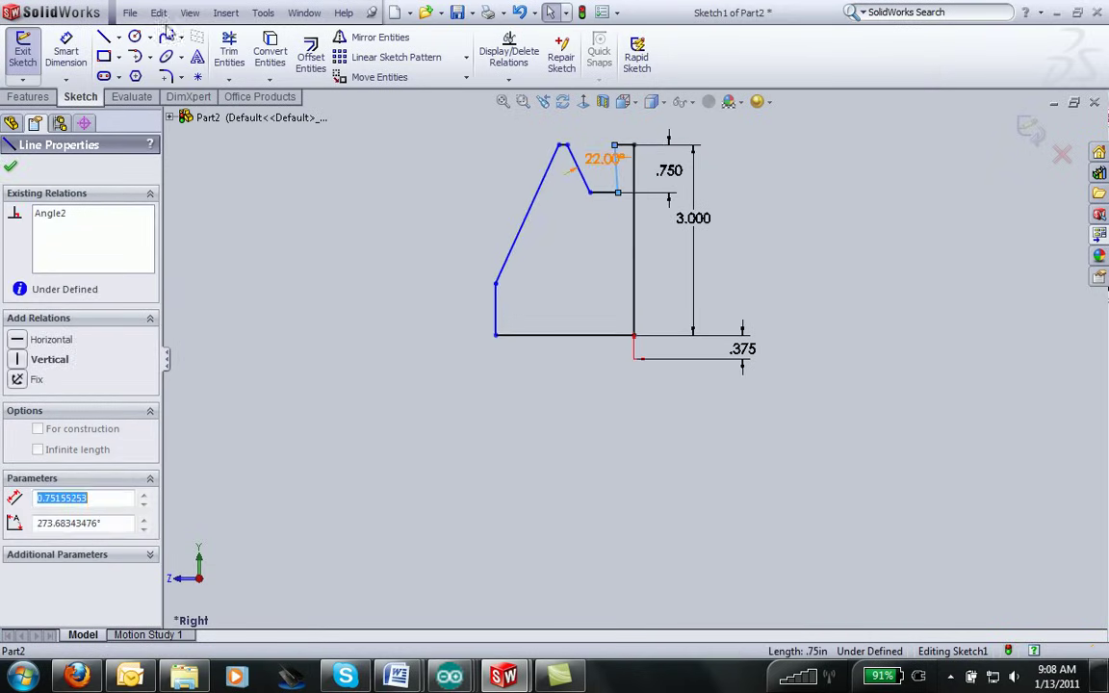
{"action": "left_click", "coordinate": [66, 53]}
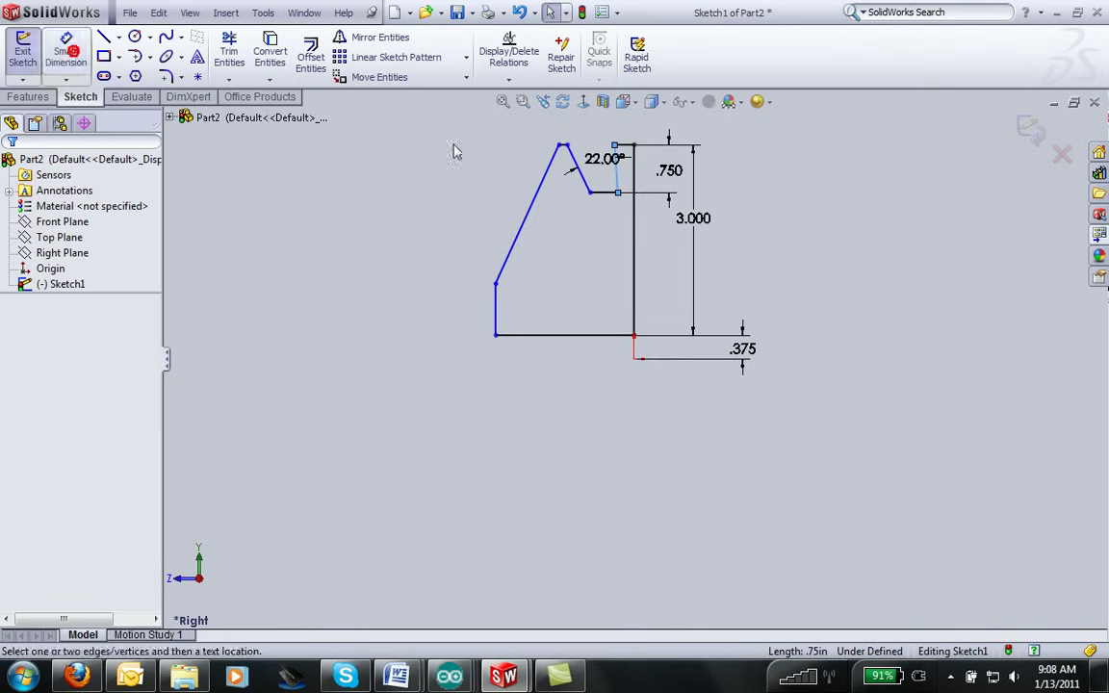
{"action": "left_click", "coordinate": [599, 194]}
{"action": "left_click", "coordinate": [605, 193]}
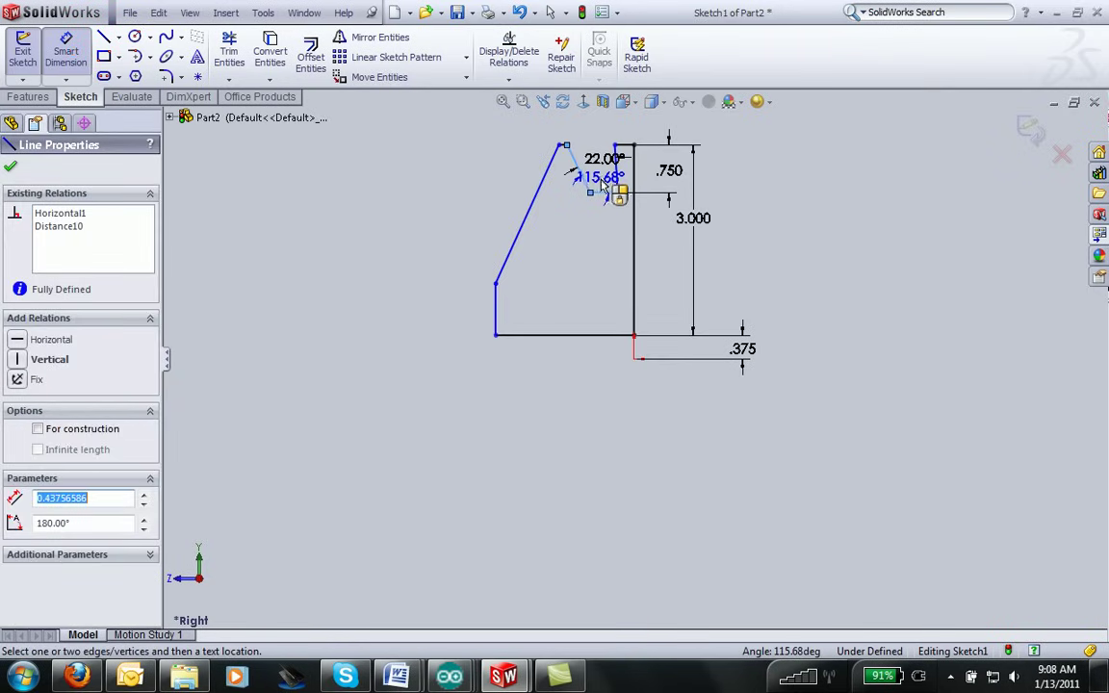
{"action": "left_click", "coordinate": [599, 182]}
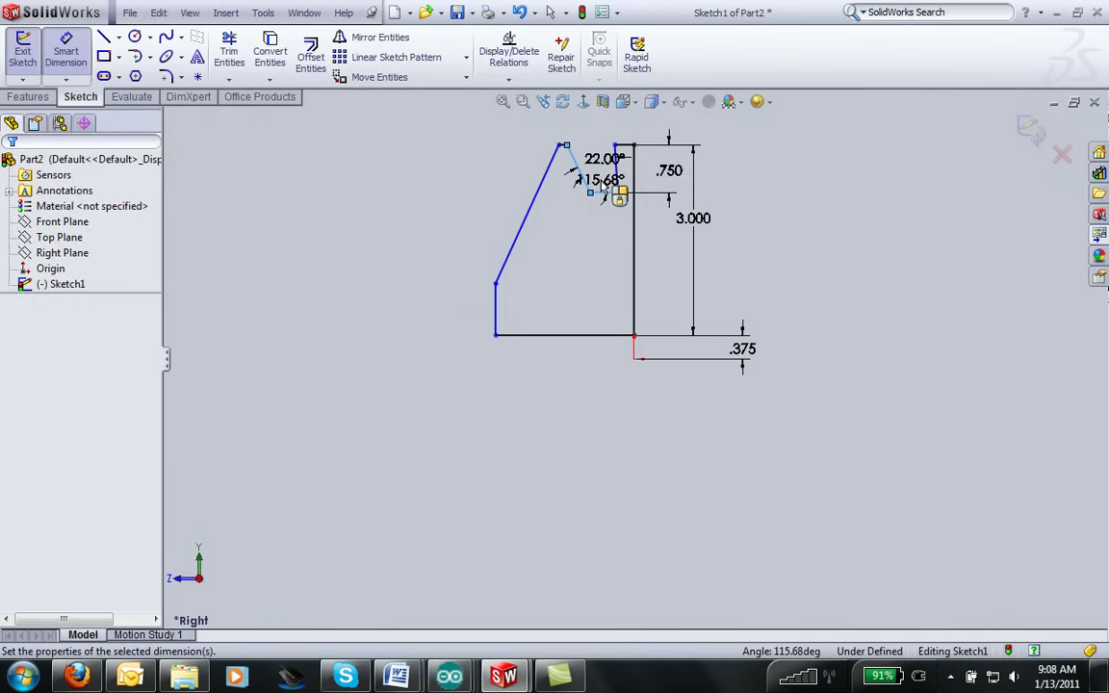
{"action": "left_click", "coordinate": [605, 191]}
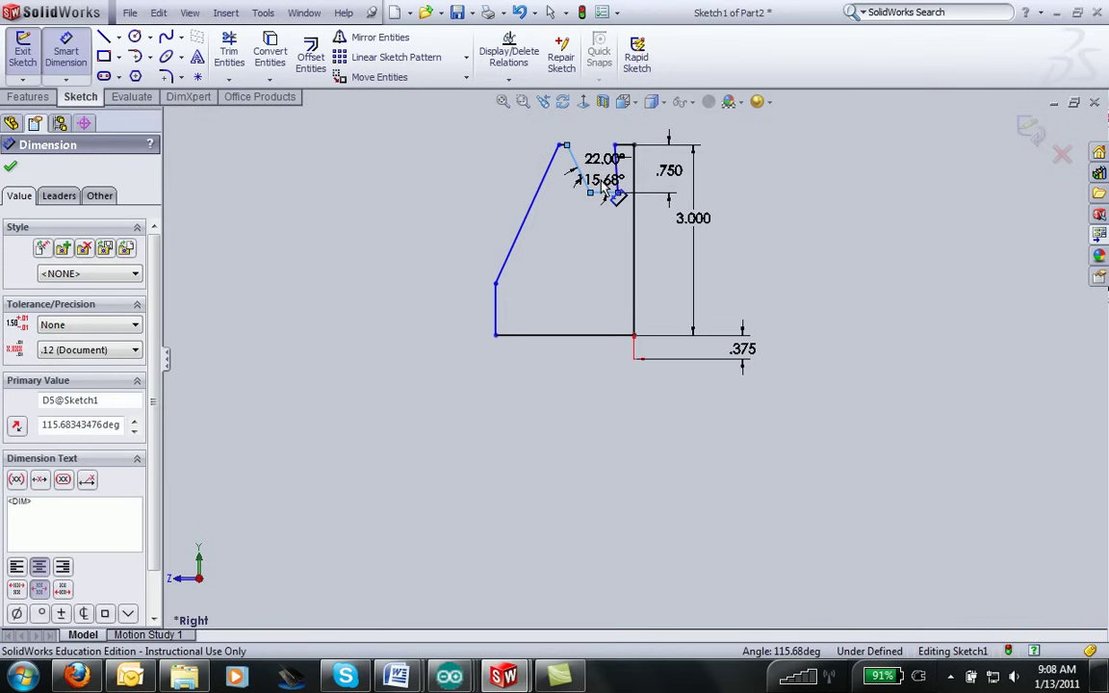
{"action": "double_click", "coordinate": [604, 190]}
{"action": "type", "text": "101"}
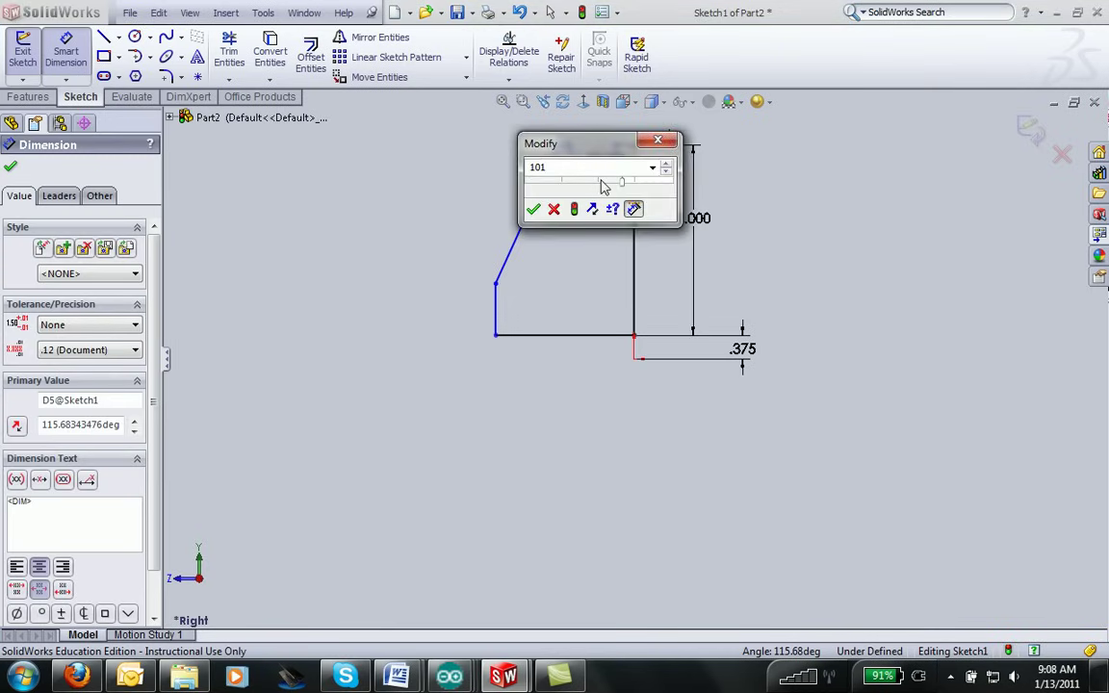
{"action": "key", "text": "Return"}
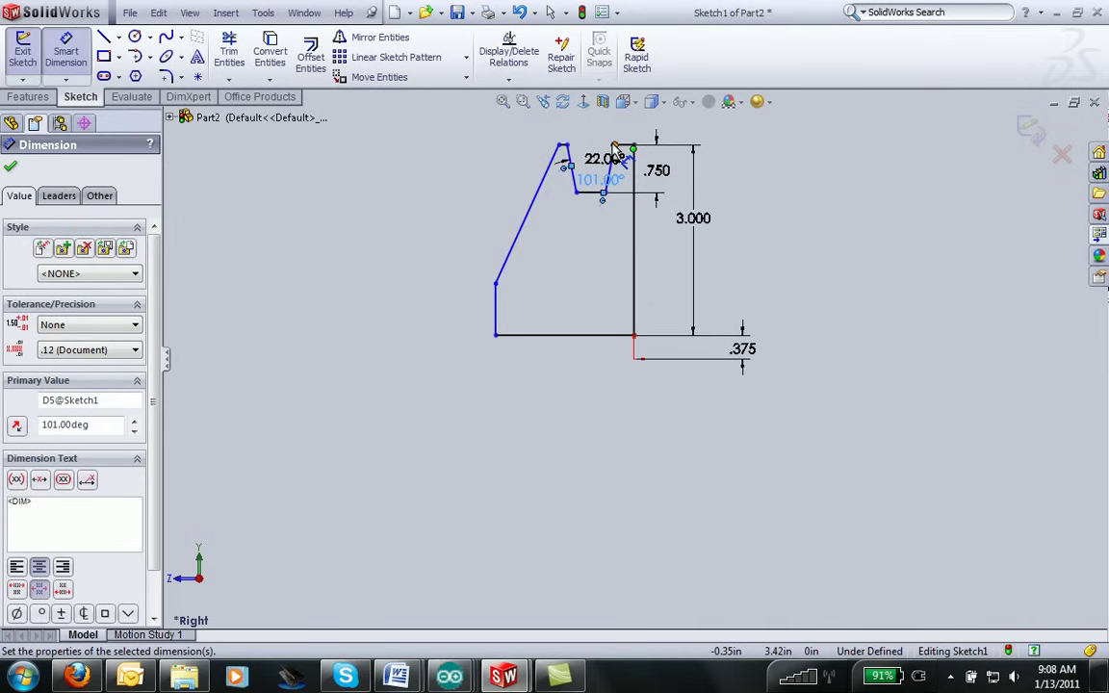
Dimension both top flats flanking the groove at .250 each.
{"action": "scroll", "coordinate": [618, 155], "scroll_direction": "down", "scroll_amount": 2}
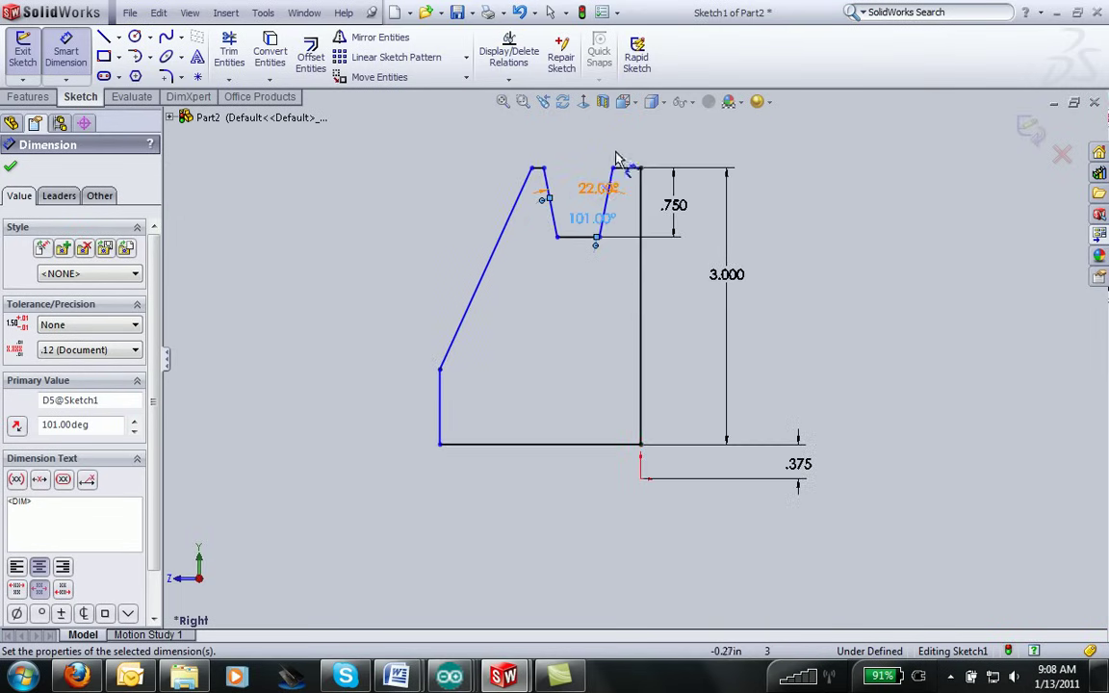
{"action": "scroll", "coordinate": [617, 154], "scroll_direction": "down", "scroll_amount": 2}
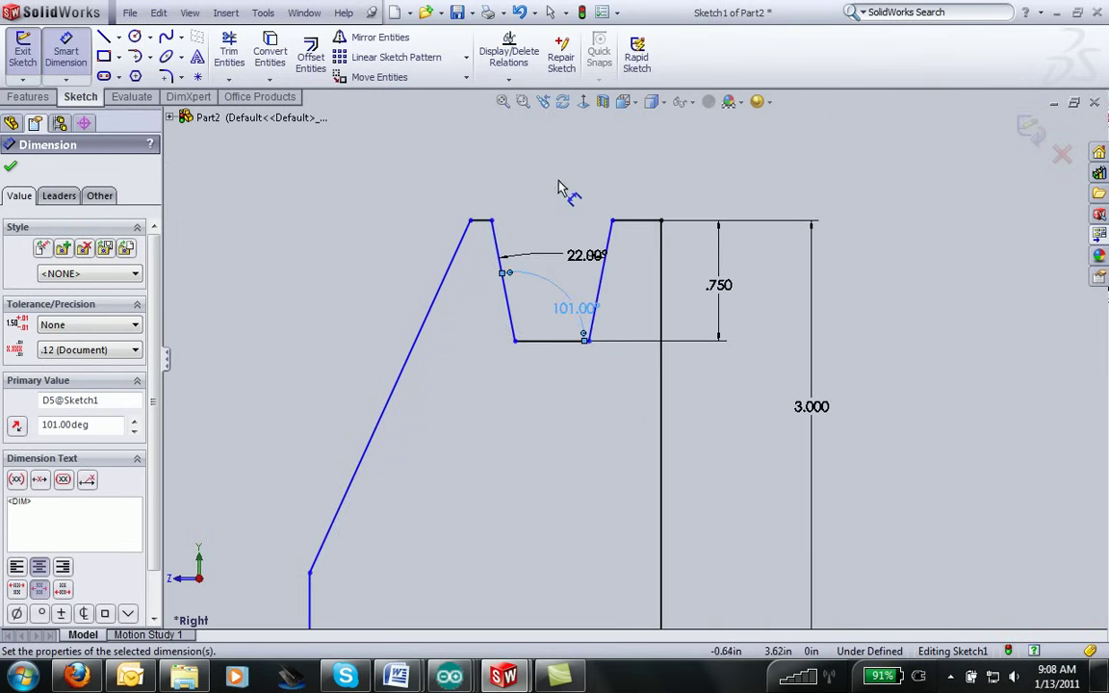
{"action": "left_click", "coordinate": [636, 222]}
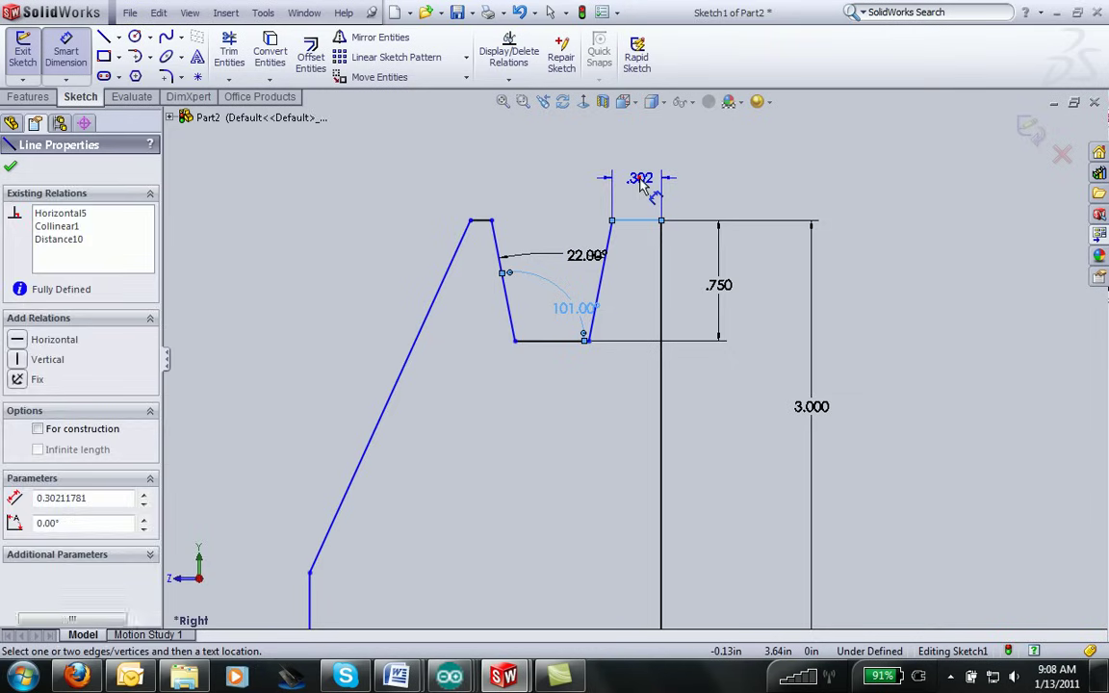
{"action": "left_click", "coordinate": [640, 181]}
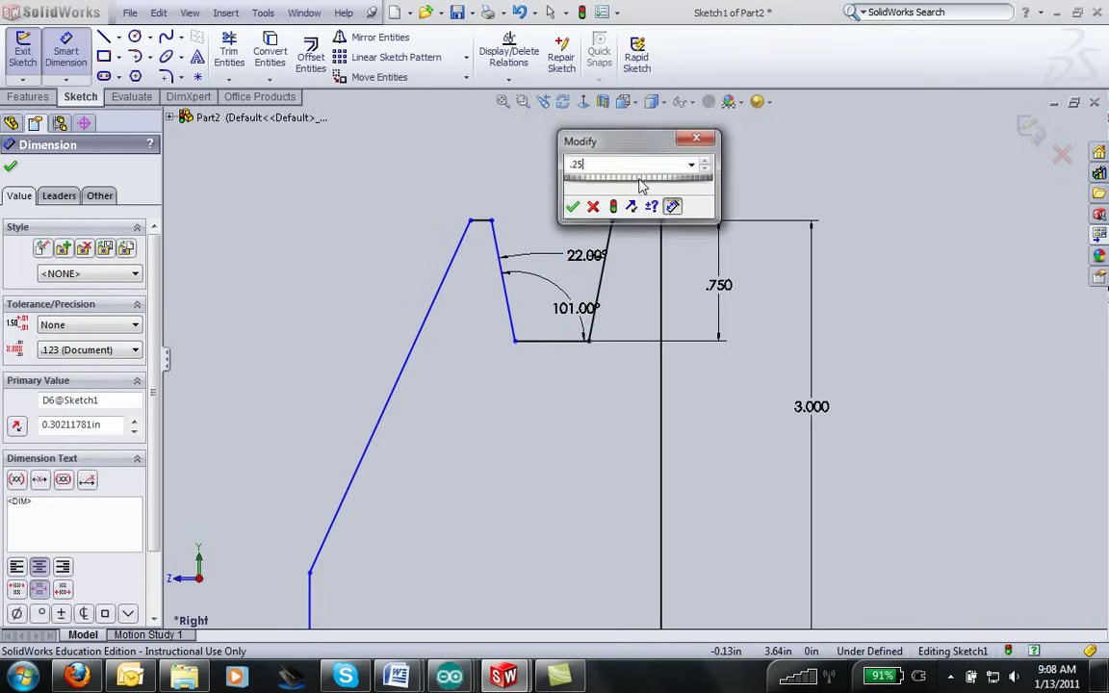
{"action": "type", "text": ".25"}
{"action": "key", "text": "Return"}
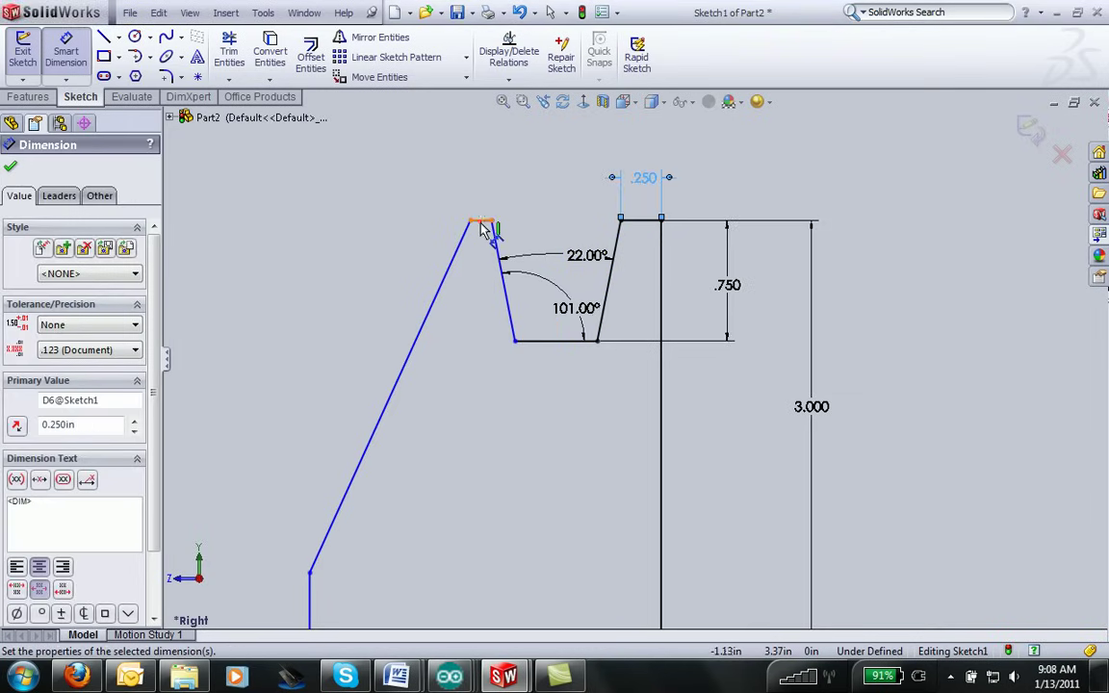
{"action": "left_click", "coordinate": [486, 183]}
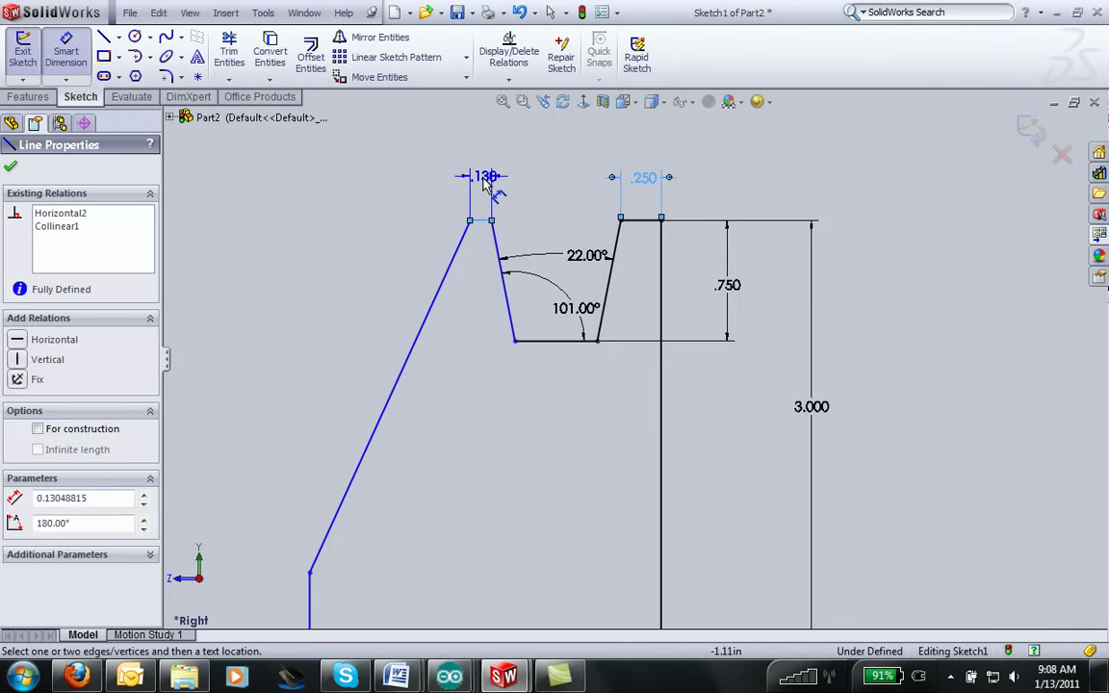
{"action": "left_click", "coordinate": [486, 182]}
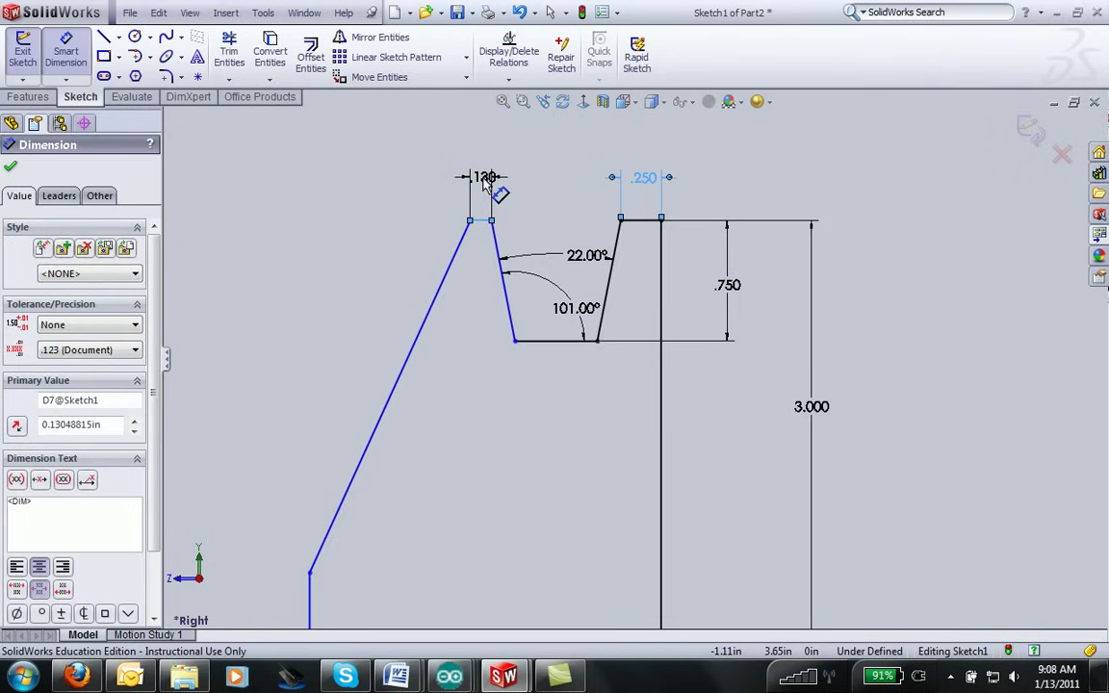
{"action": "type", "text": ".25"}
{"action": "key", "text": "Return"}
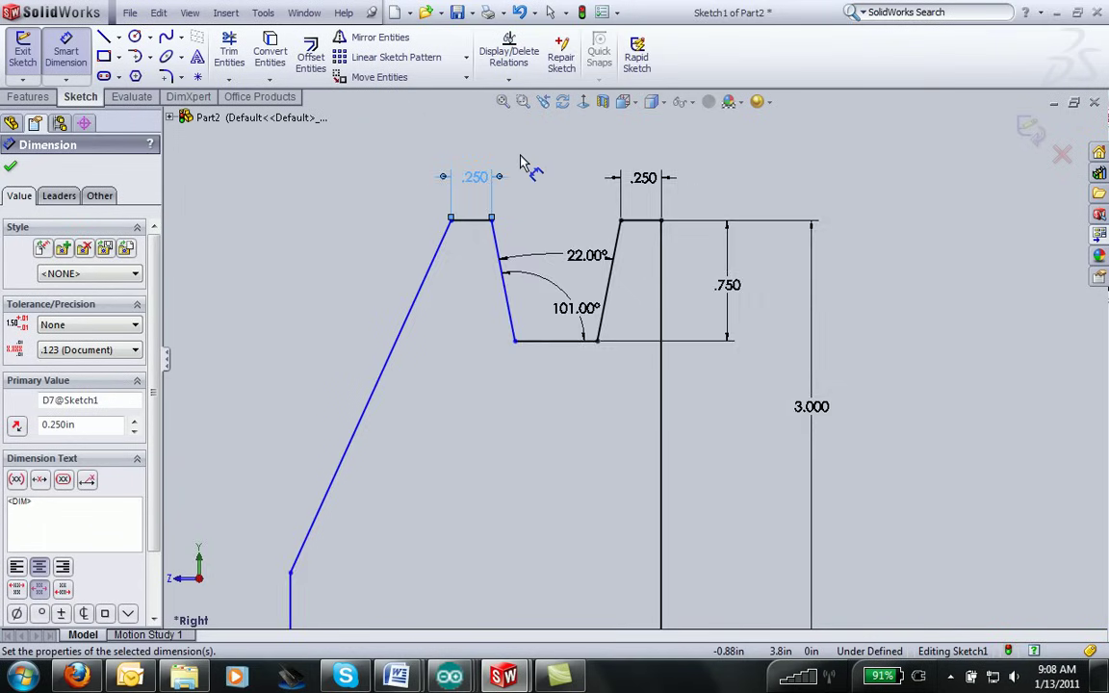
{"action": "scroll", "coordinate": [519, 166], "scroll_direction": "up", "scroll_amount": 2}
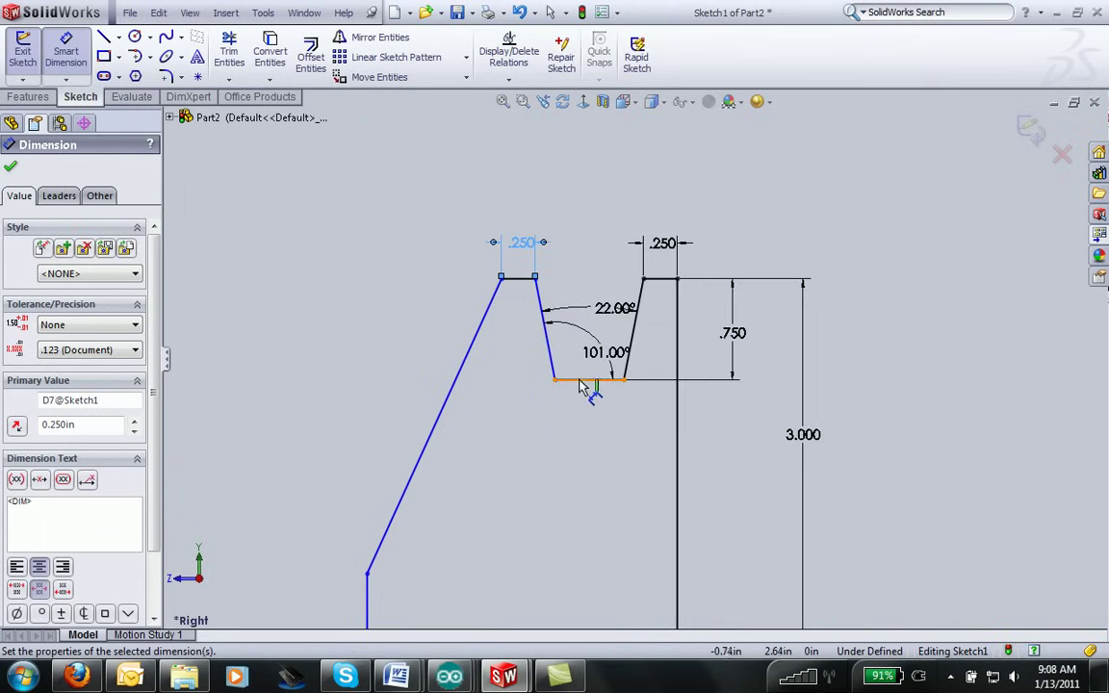
Set the groove's bottom flat width to .375.
{"action": "left_click", "coordinate": [575, 413]}
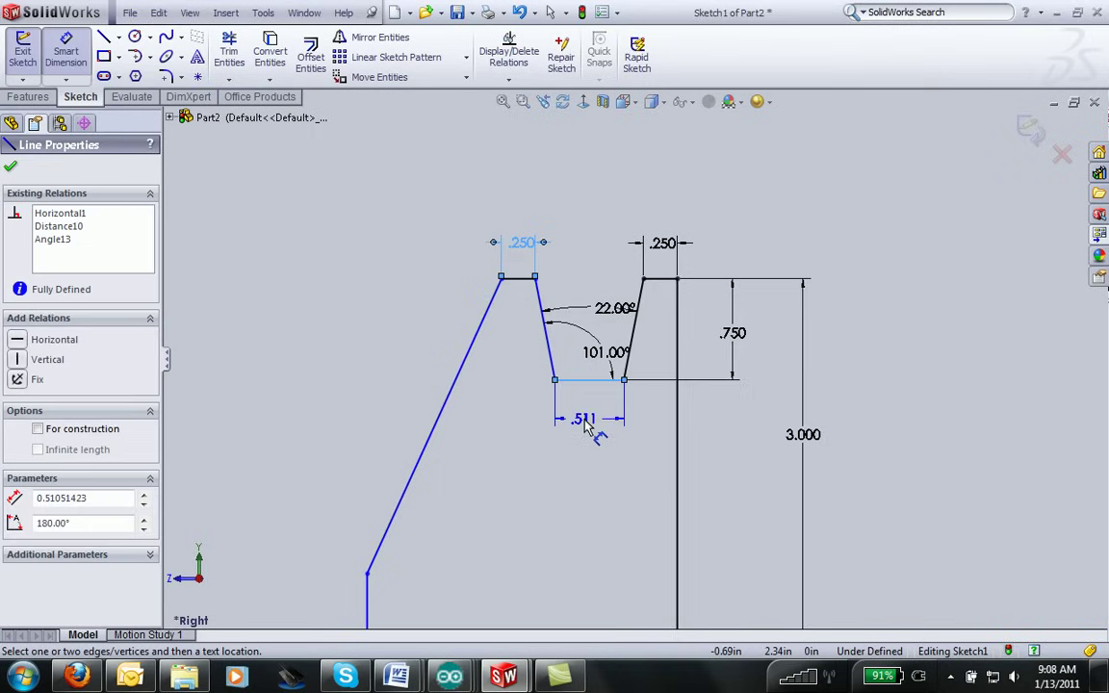
{"action": "left_click", "coordinate": [591, 431]}
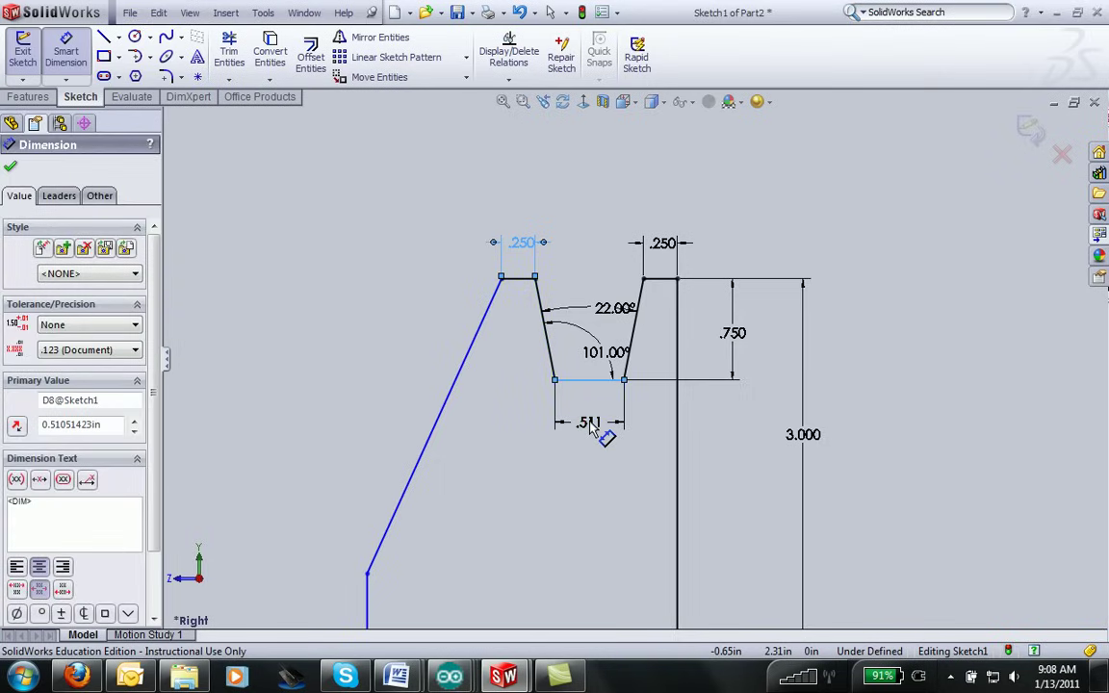
{"action": "type", "text": ".375"}
{"action": "key", "text": "Return"}
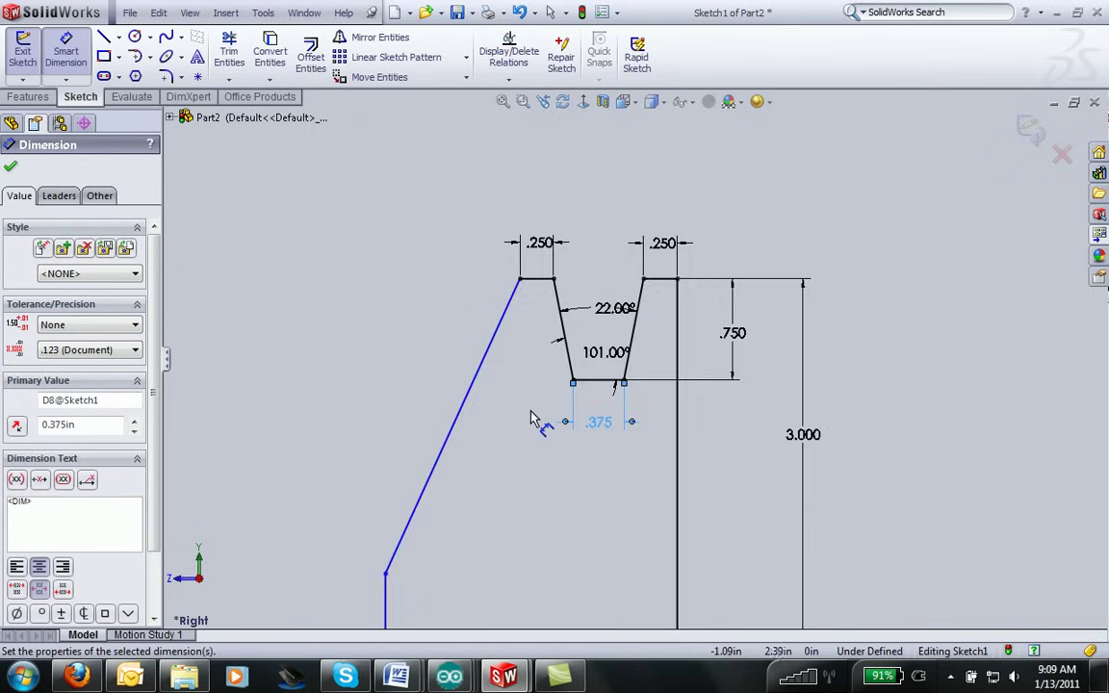
{"action": "scroll", "coordinate": [532, 421], "scroll_direction": "down", "scroll_amount": 1}
{"action": "scroll", "coordinate": [534, 426], "scroll_direction": "up", "scroll_amount": 3}
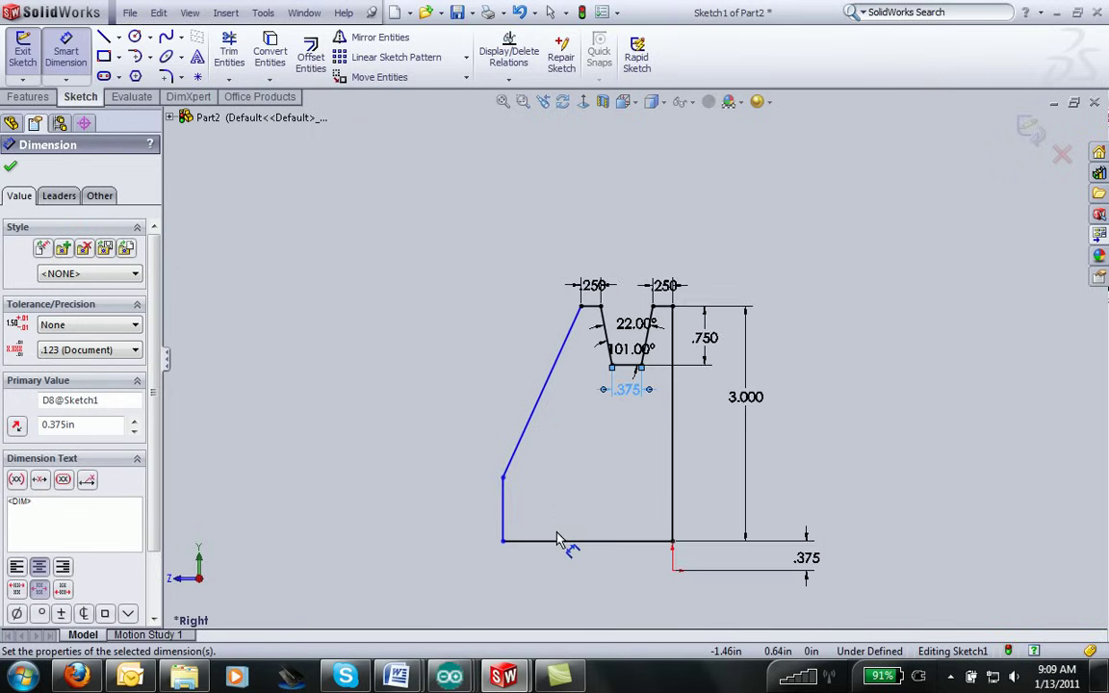
Dimension the profile's bottom edge at 2.000.
{"action": "left_click", "coordinate": [563, 543]}
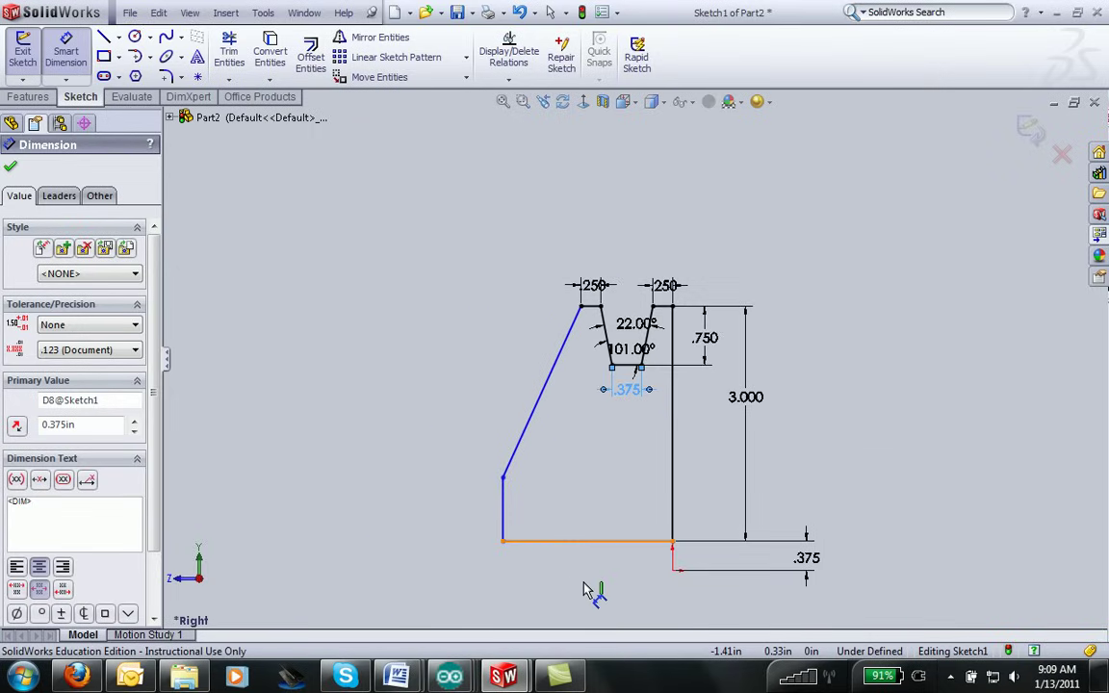
{"action": "left_click", "coordinate": [590, 592]}
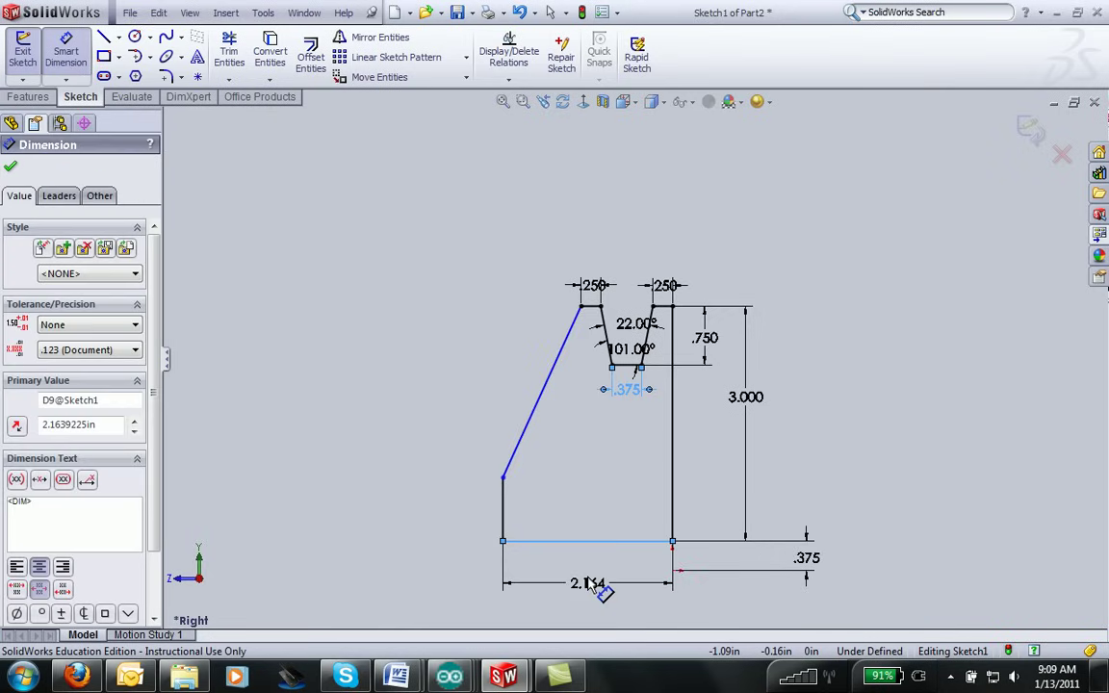
{"action": "double_click", "coordinate": [587, 584]}
{"action": "type", "text": "2"}
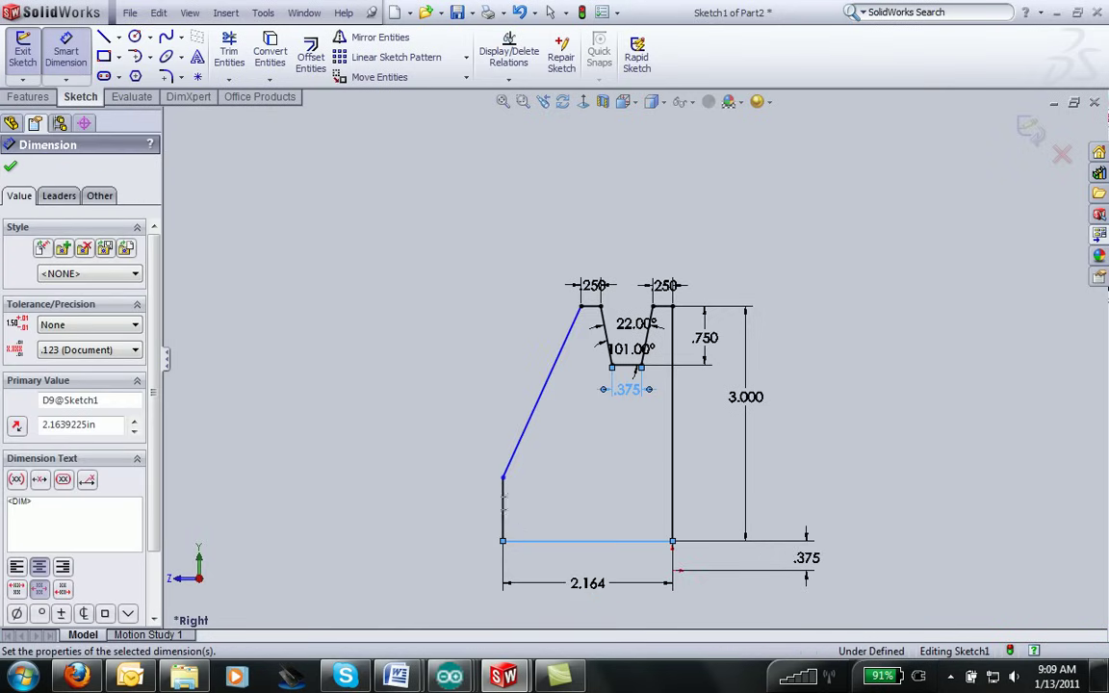
{"action": "key", "text": "Return"}
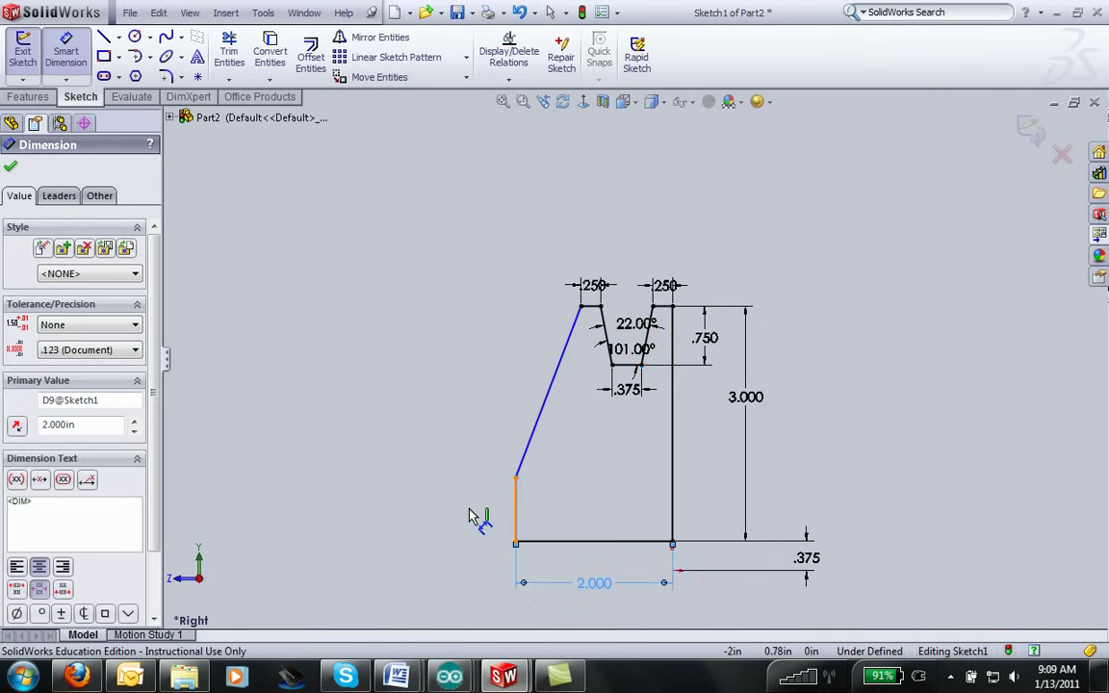
Change the left vertical edge height from .813 to .750, fully defining the sketch.
{"action": "left_click", "coordinate": [466, 516]}
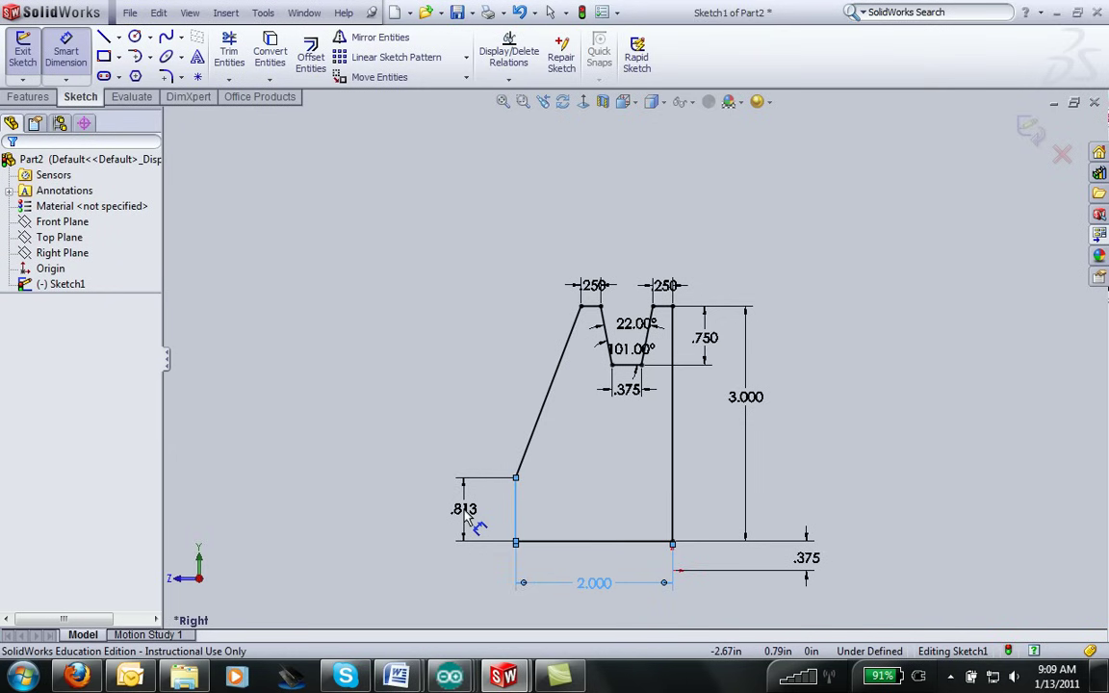
{"action": "left_click", "coordinate": [466, 518]}
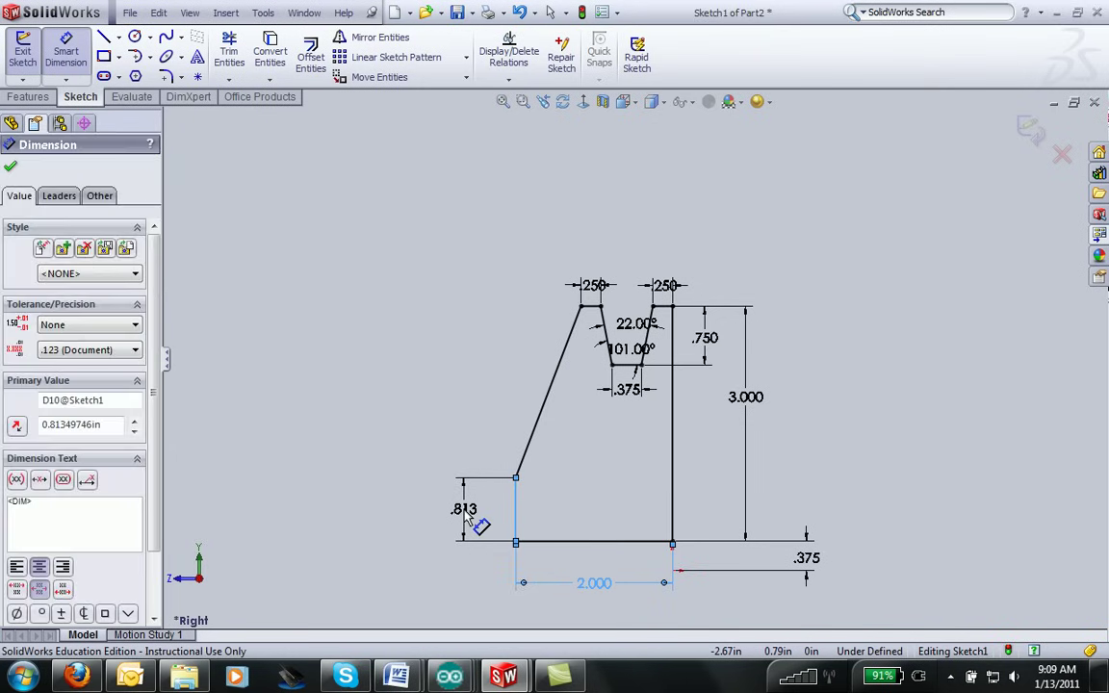
{"action": "double_click", "coordinate": [466, 518]}
{"action": "type", "text": ".75"}
{"action": "key", "text": "Return"}
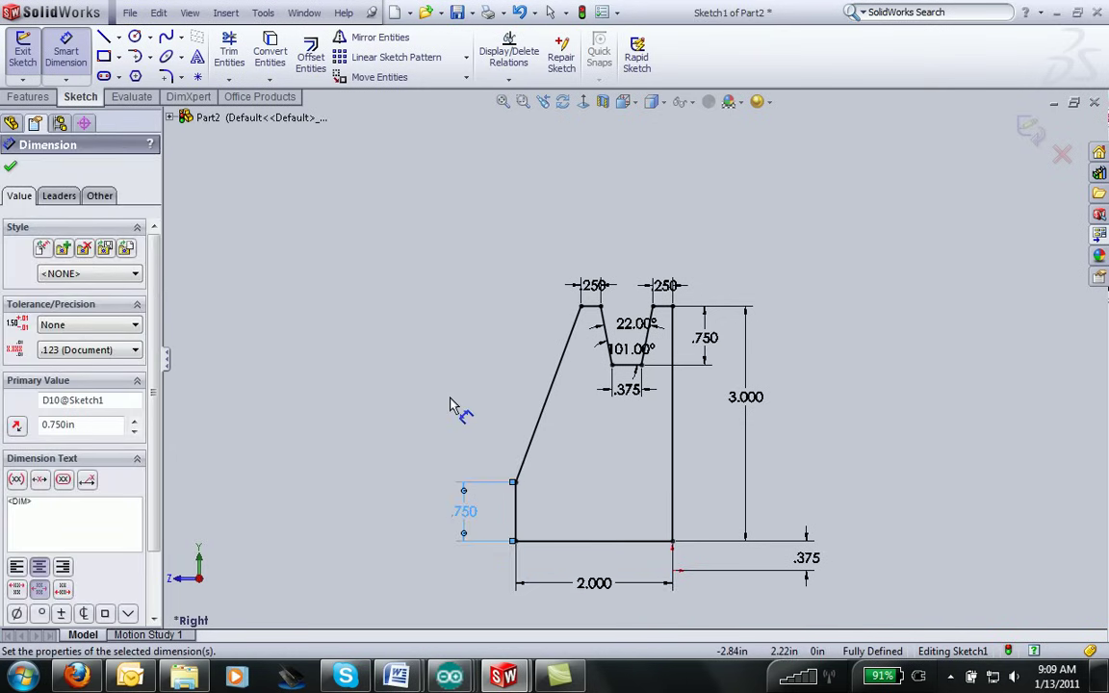
{"action": "key", "text": "Escape"}
{"action": "scroll", "coordinate": [655, 477], "scroll_direction": "up", "scroll_amount": 2}
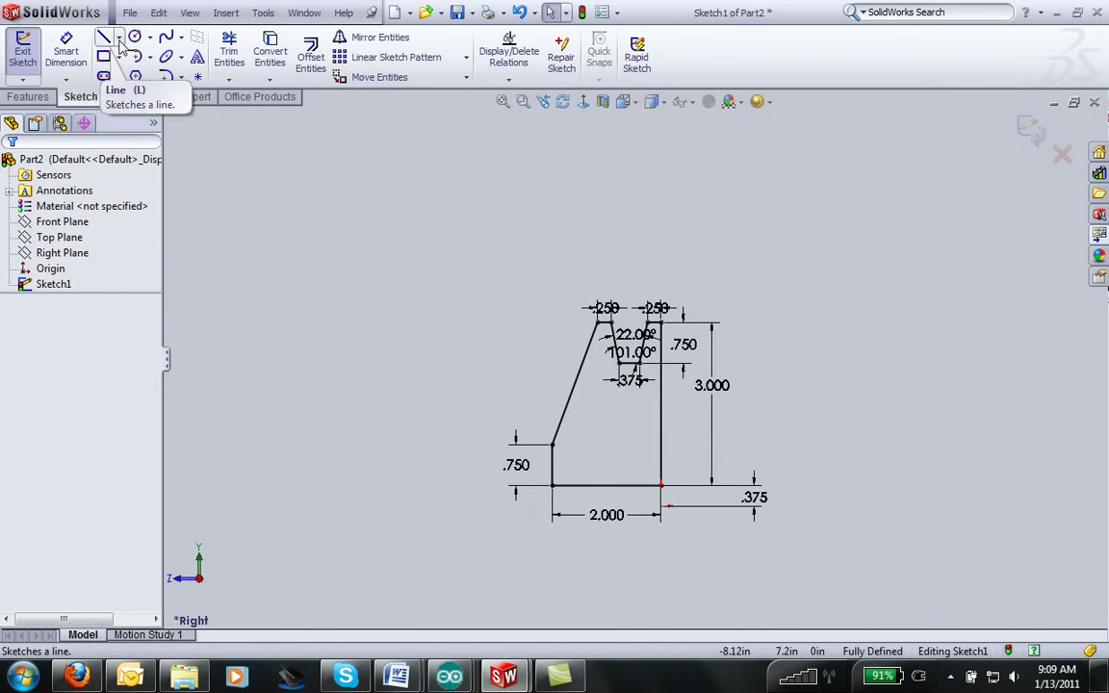
Draw a horizontal centerline from the profile's lower-right endpoint leftward past the profile as the revolve axis.
{"action": "left_click", "coordinate": [119, 39]}
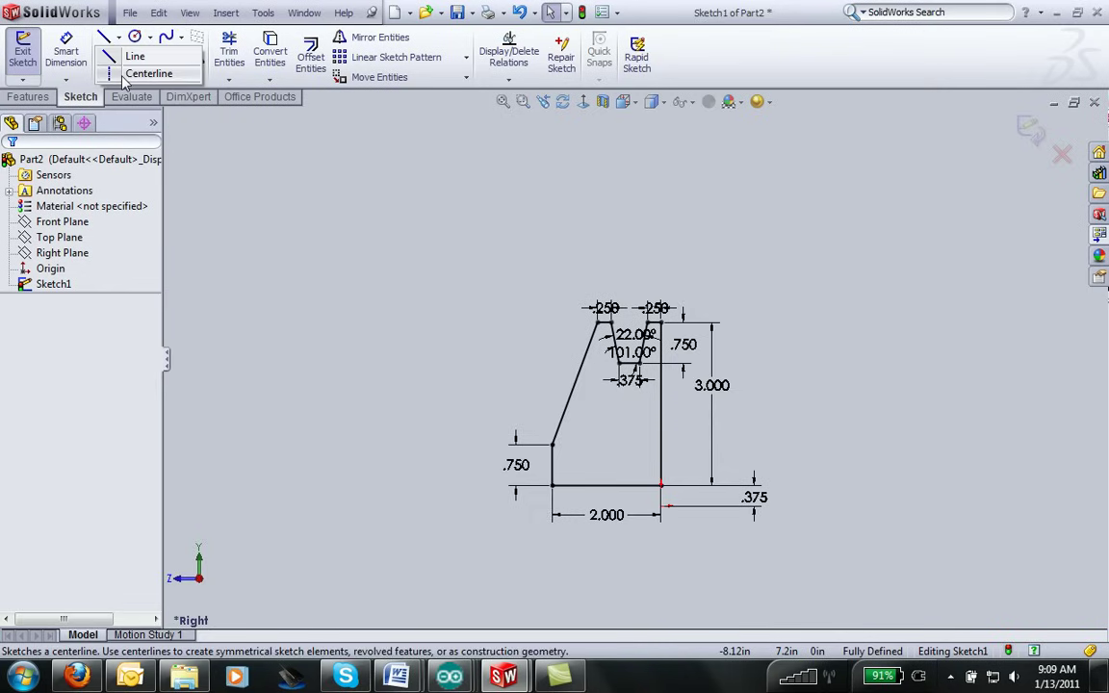
{"action": "left_click", "coordinate": [661, 506]}
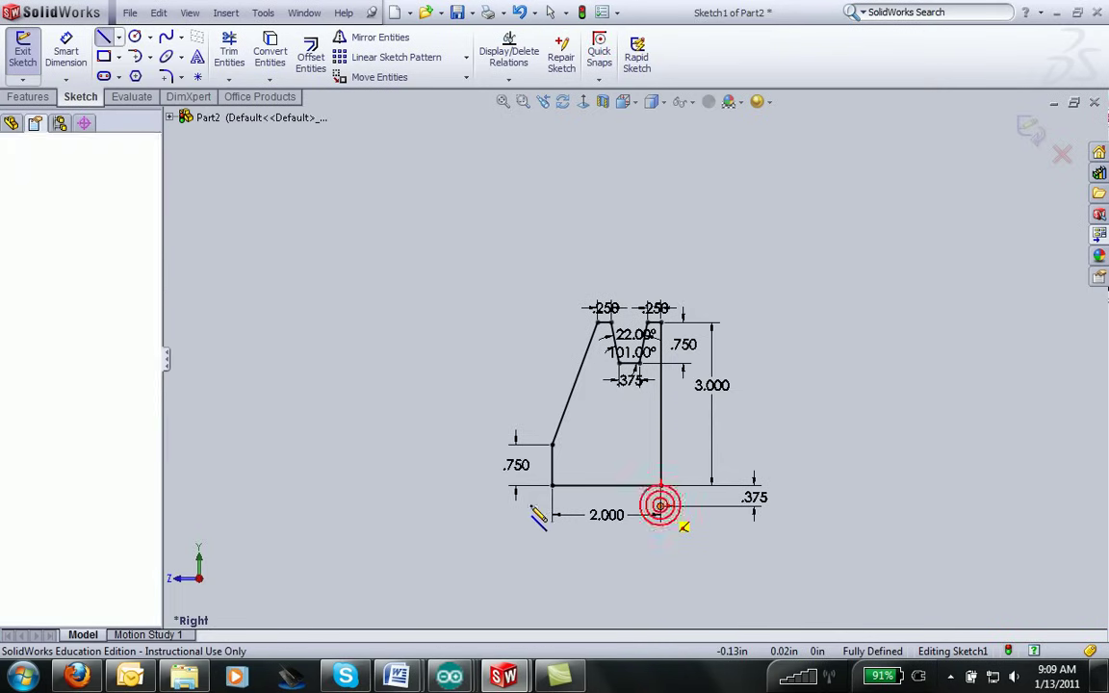
{"action": "left_click", "coordinate": [472, 507]}
{"action": "double_click", "coordinate": [472, 507]}
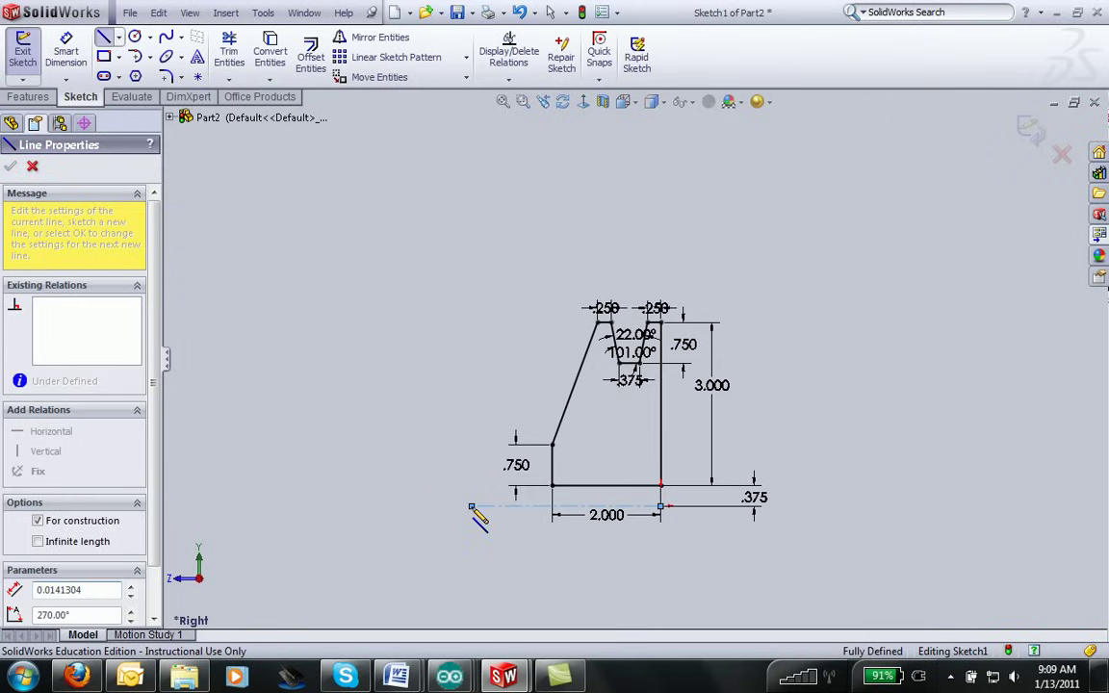
{"action": "key", "text": "Escape"}
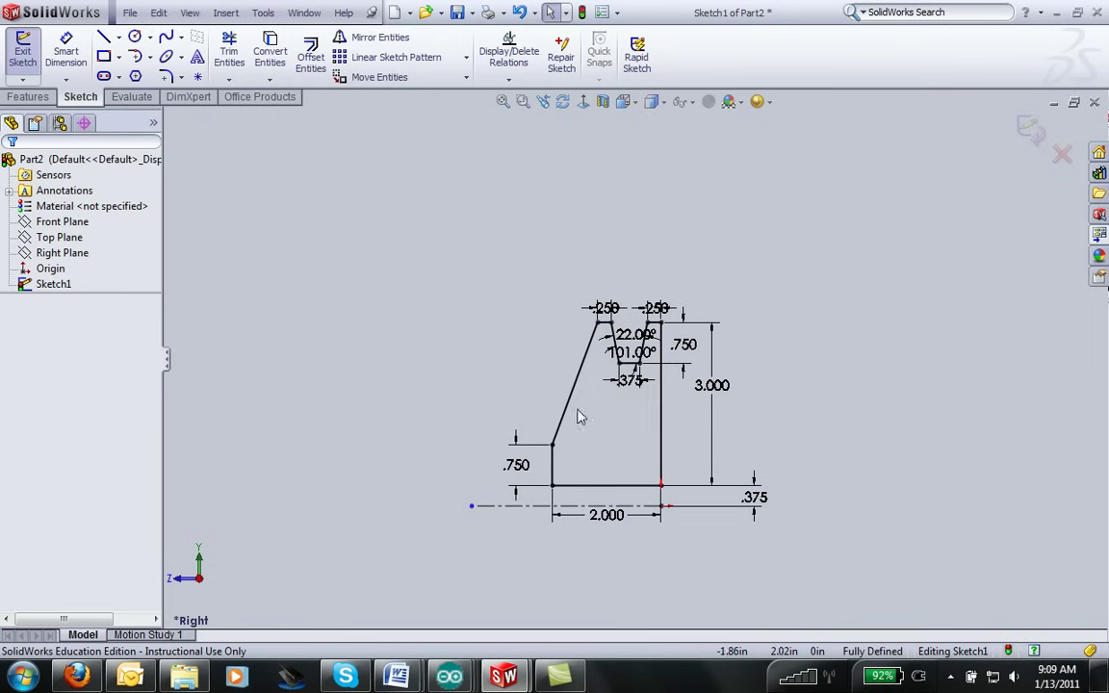
Revolve the profile a full 360° about centerline Line10 to create Revolve1.
{"action": "left_click", "coordinate": [29, 97]}
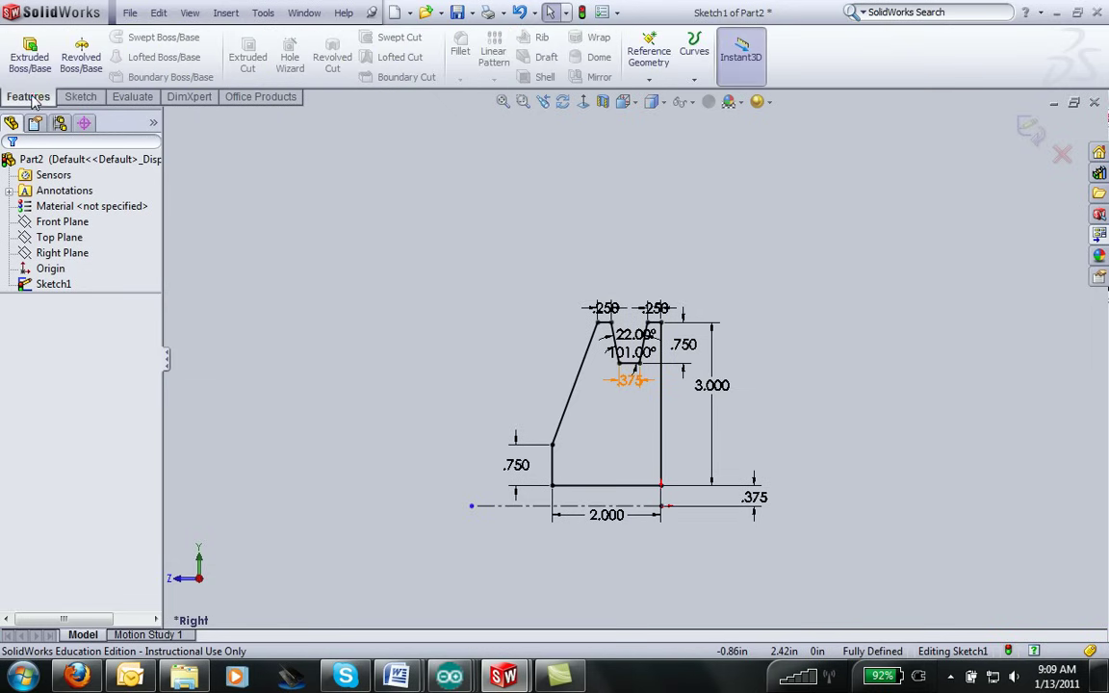
{"action": "left_click", "coordinate": [93, 70]}
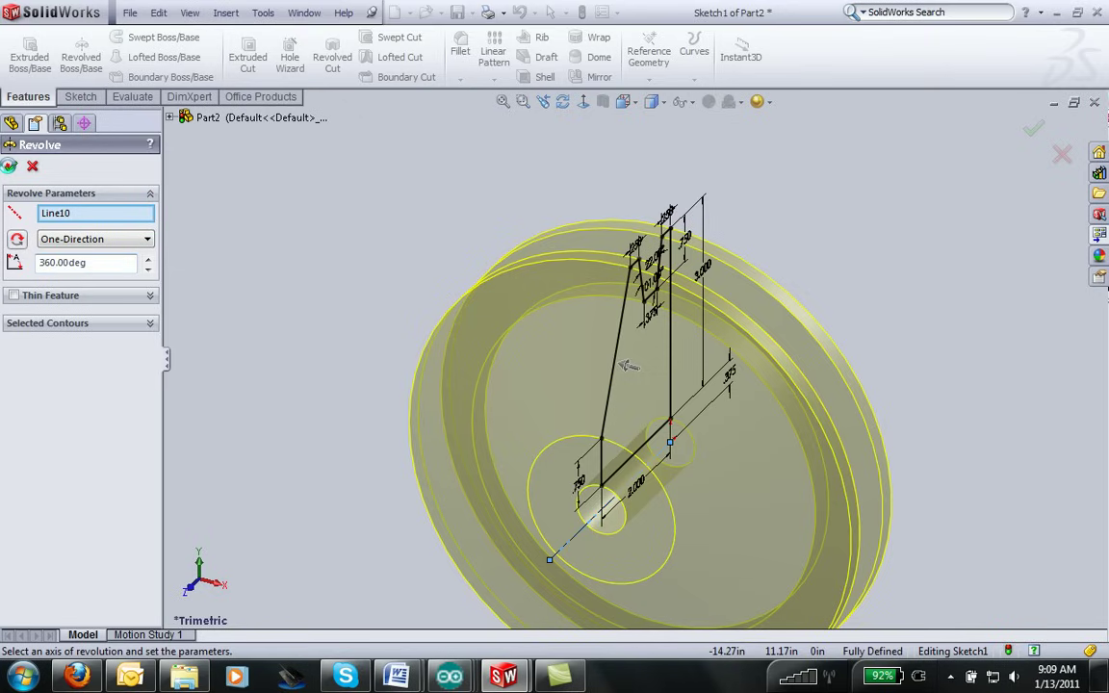
{"action": "key", "text": "Return"}
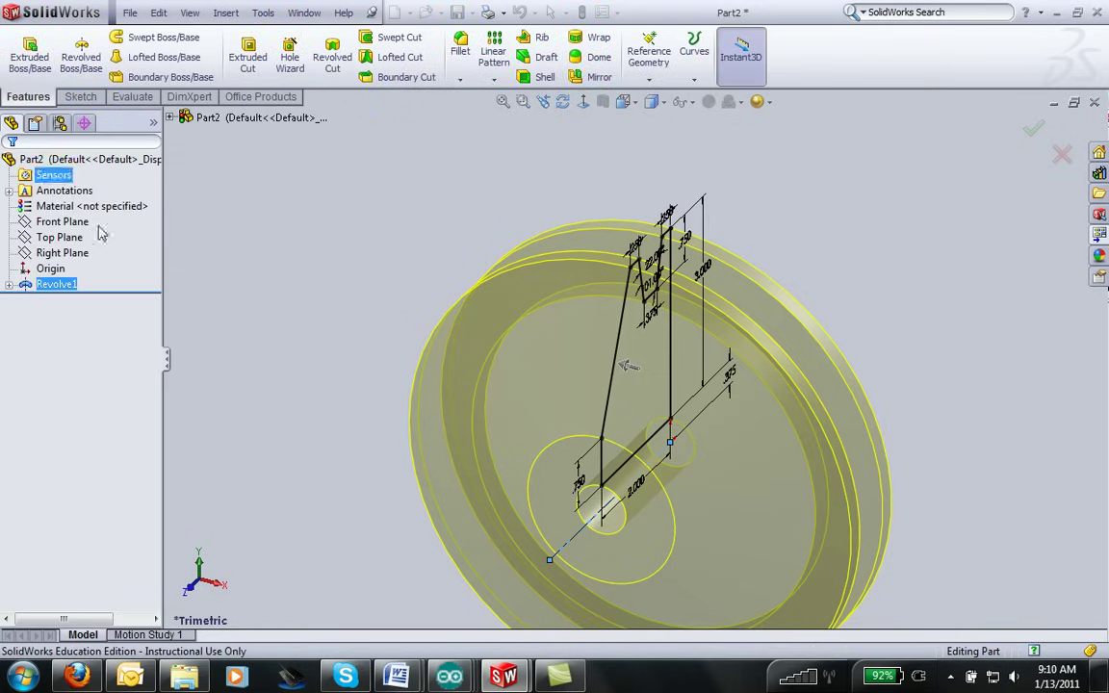
{"action": "middle_click_drag", "start_coordinate": [643, 515], "coordinate": [673, 443]}
{"action": "scroll", "coordinate": [575, 443], "scroll_direction": "up", "scroll_amount": 2}
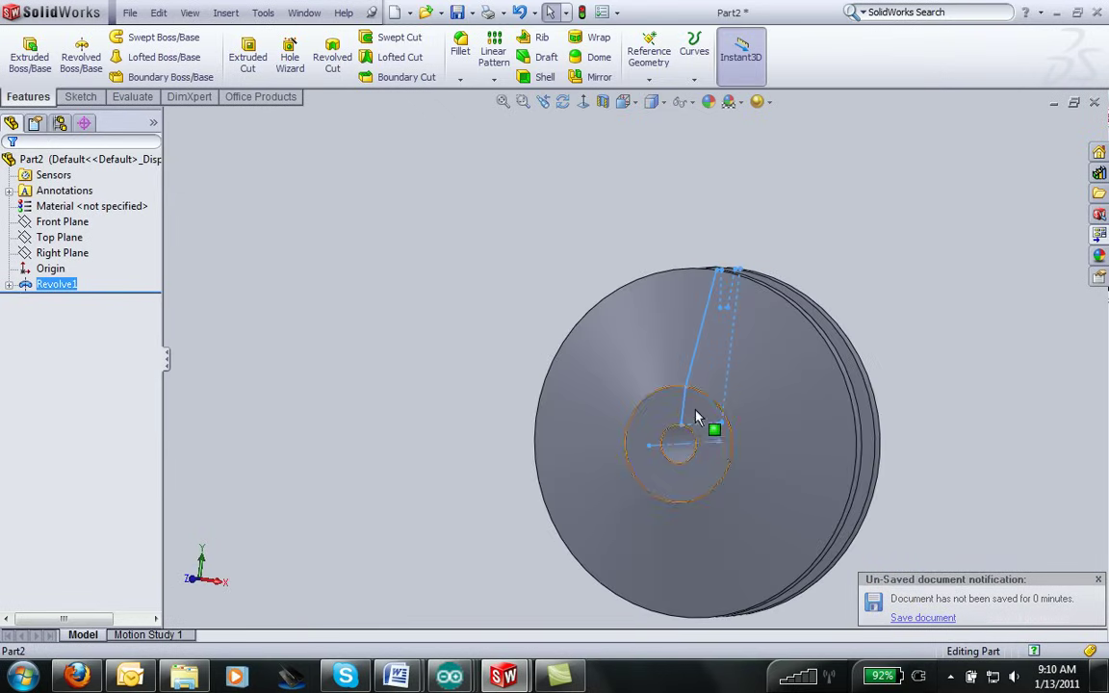
Start Sketch2 on the pulley's hub face and view it normal to the face.
{"action": "left_click", "coordinate": [699, 422]}
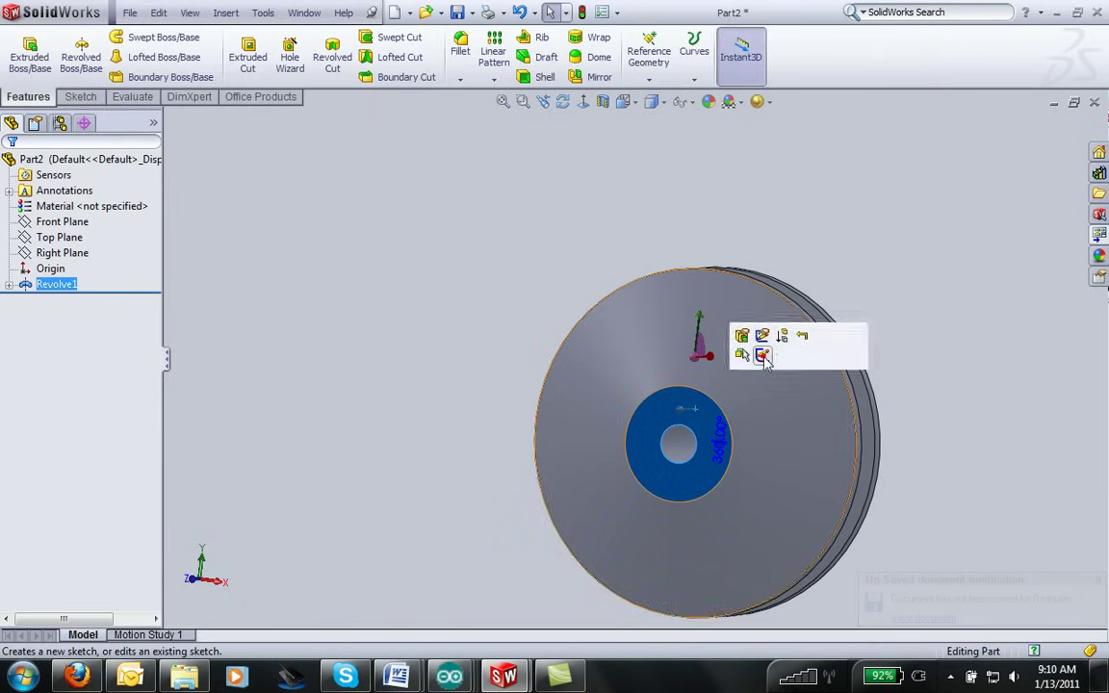
{"action": "left_click", "coordinate": [763, 356]}
{"action": "left_click", "coordinate": [583, 102]}
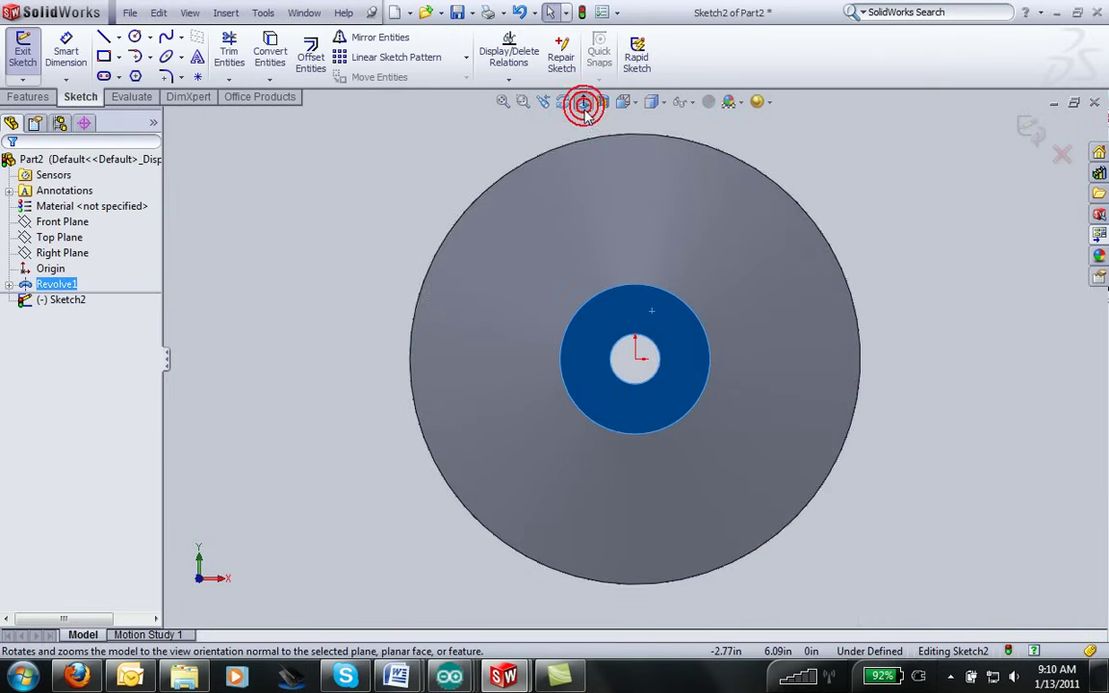
{"action": "scroll", "coordinate": [653, 361], "scroll_direction": "down", "scroll_amount": 3}
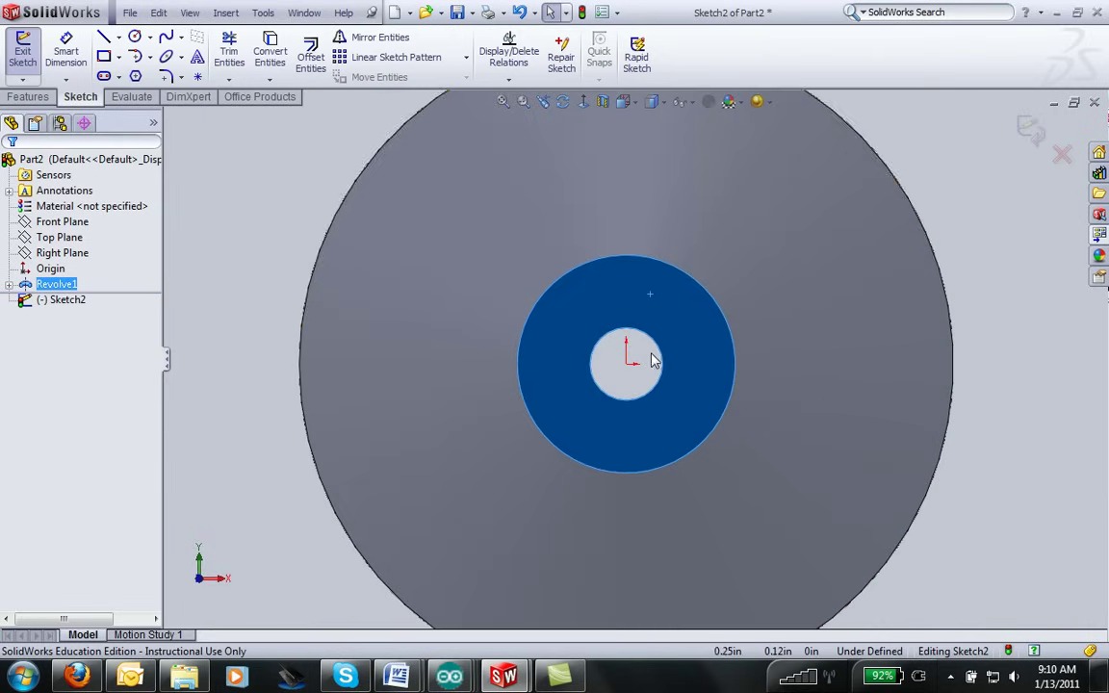
Draw a 0.771-radius construction circle centered on the bore origin.
{"action": "left_click", "coordinate": [136, 38]}
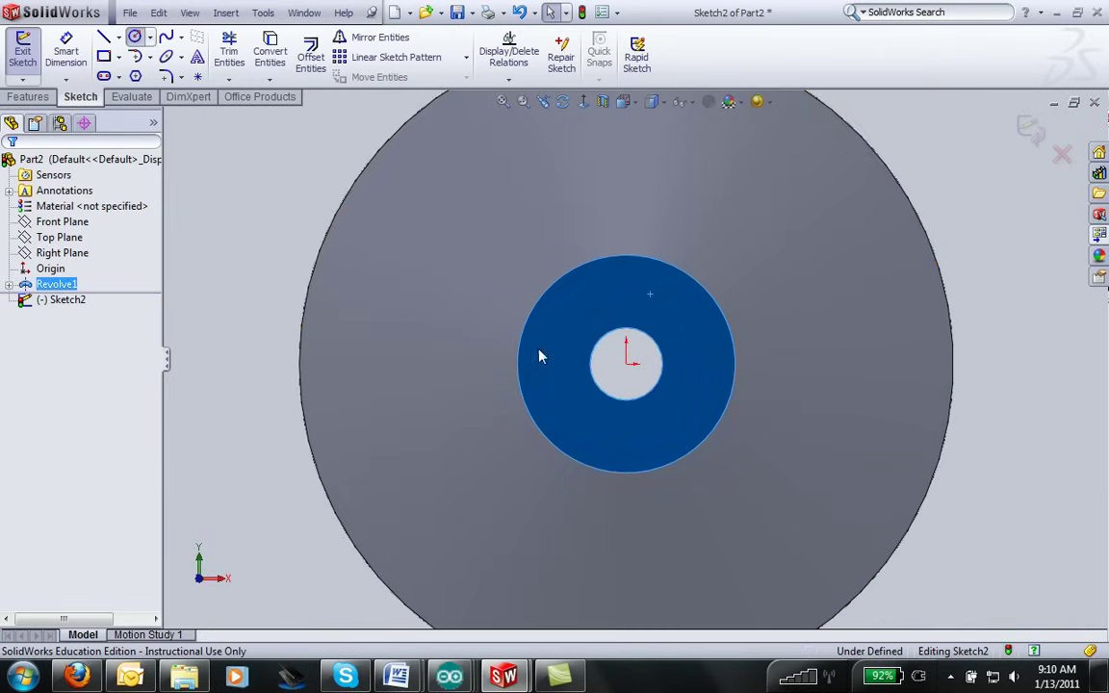
{"action": "left_click", "coordinate": [626, 364]}
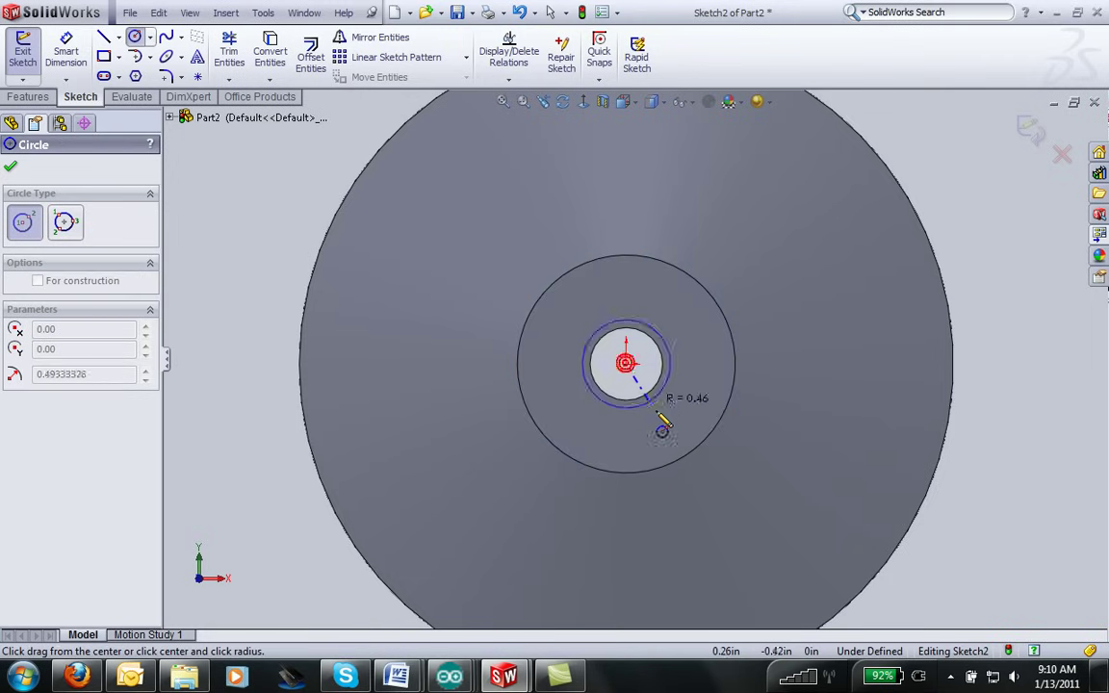
{"action": "left_click", "coordinate": [670, 430]}
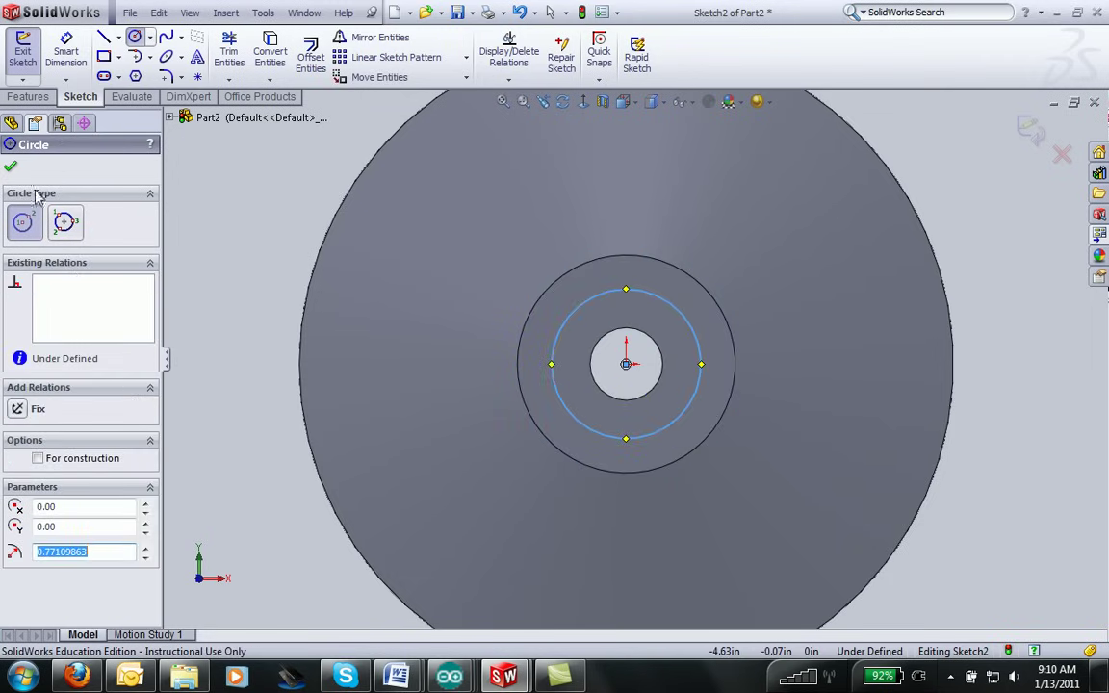
{"action": "left_click", "coordinate": [38, 459]}
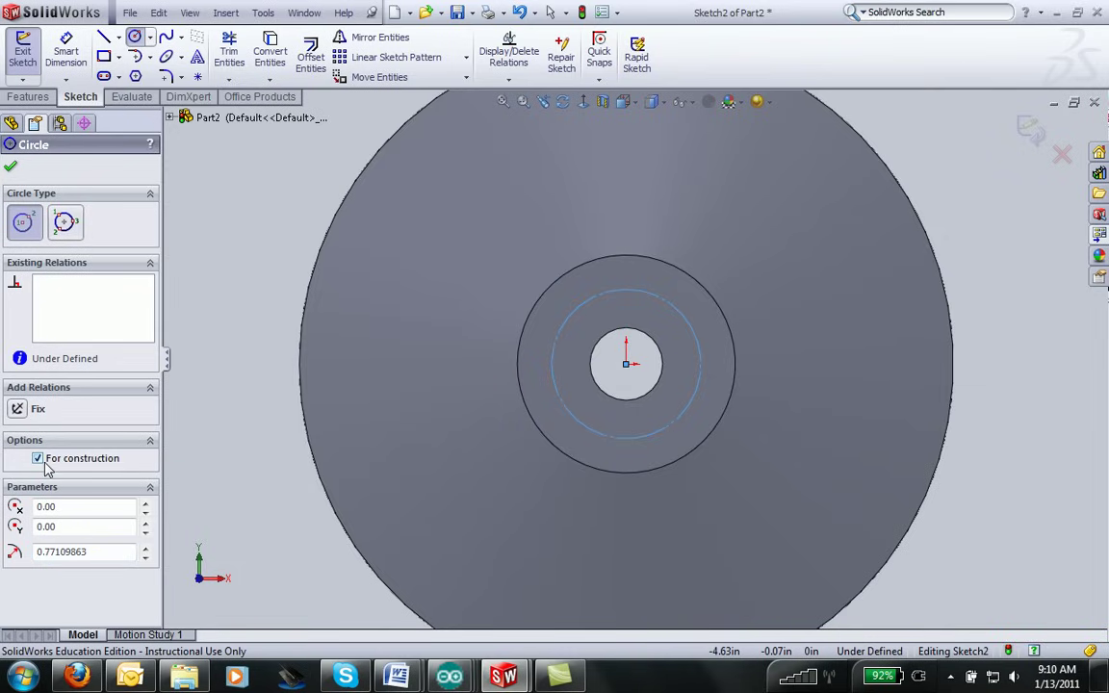
Draw a small circle at the construction circle's top and dimension its diameter to .375.
{"action": "left_click", "coordinate": [626, 289]}
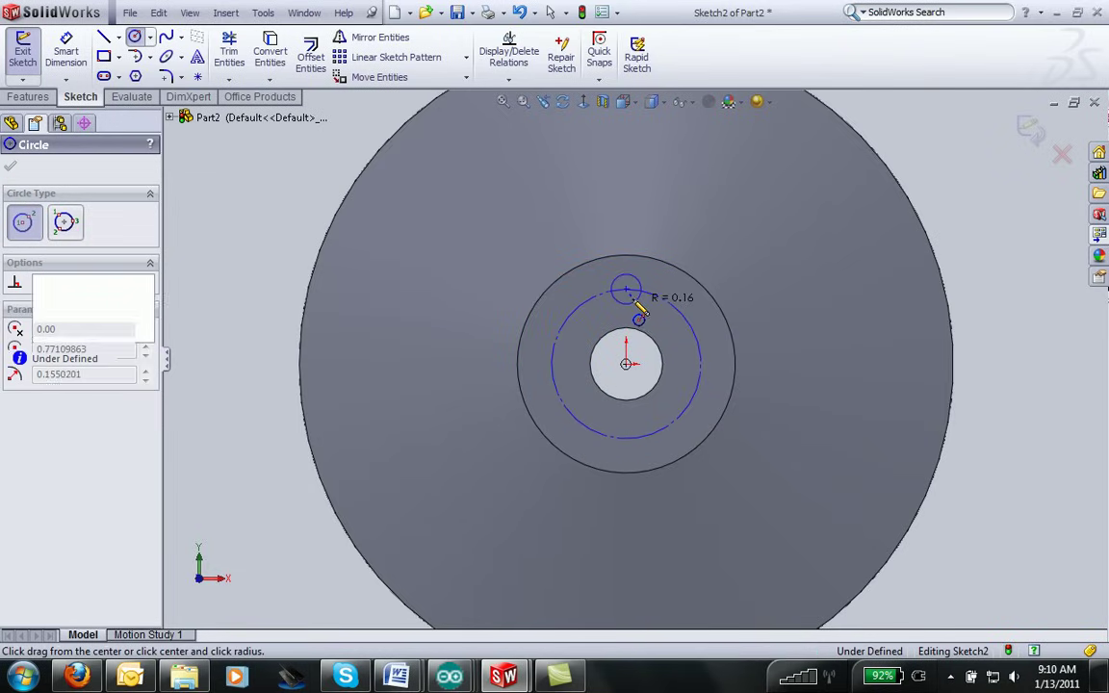
{"action": "left_click", "coordinate": [637, 302]}
{"action": "left_click", "coordinate": [64, 43]}
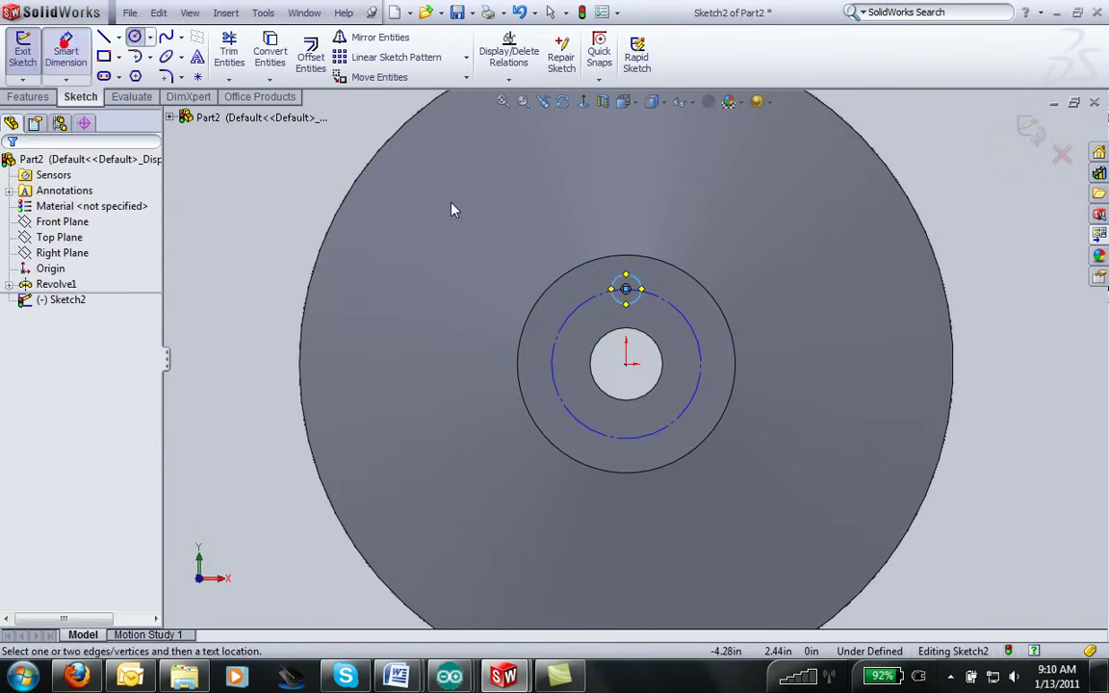
{"action": "left_click", "coordinate": [635, 288]}
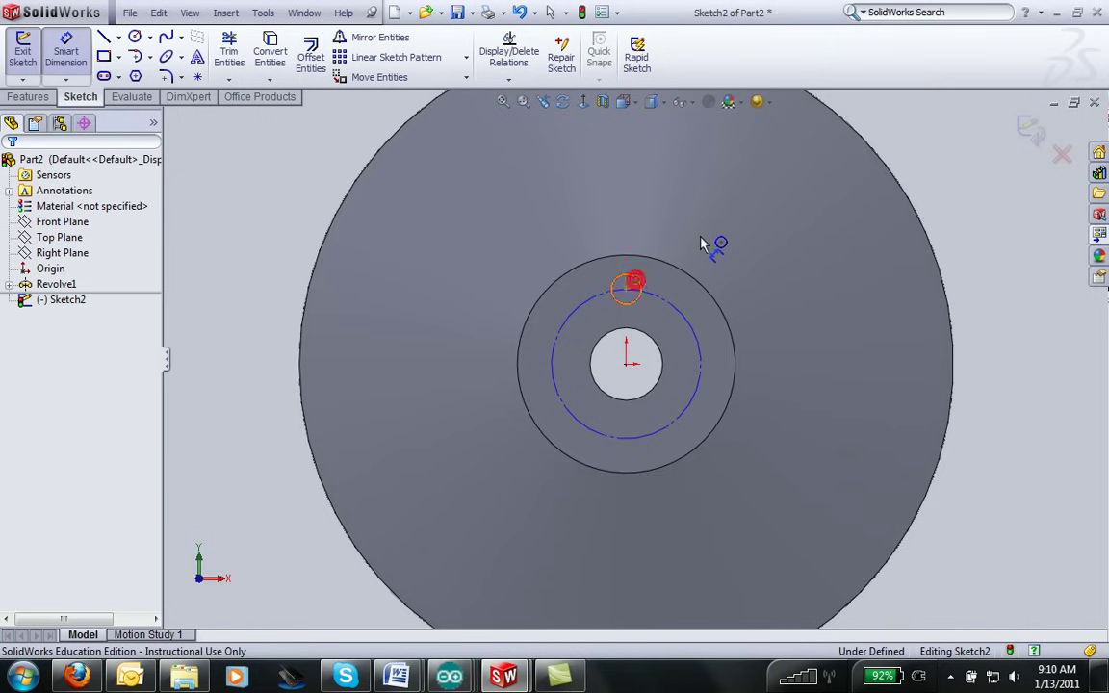
{"action": "left_click", "coordinate": [708, 237]}
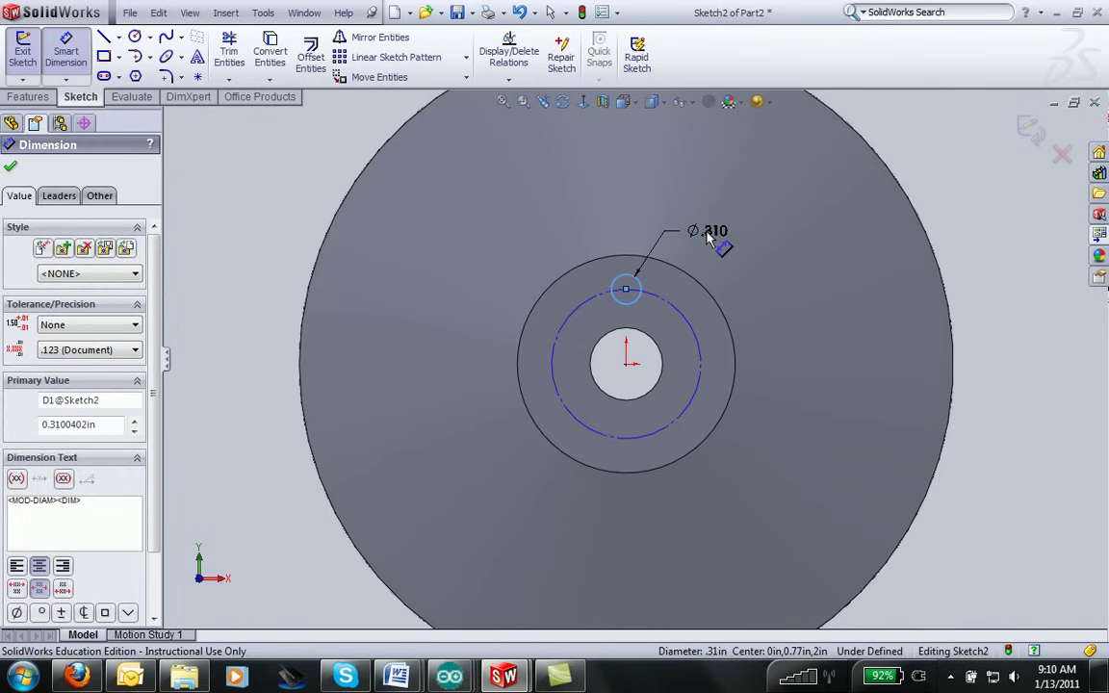
{"action": "double_click", "coordinate": [708, 238]}
{"action": "type", "text": ".375"}
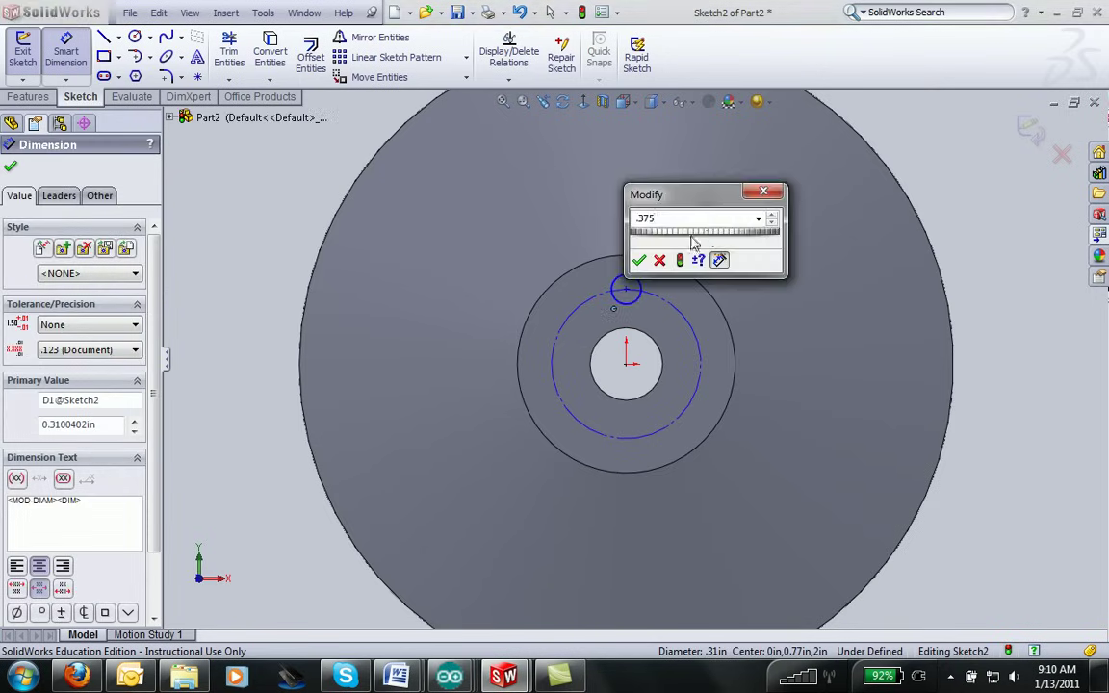
{"action": "left_click", "coordinate": [639, 261]}
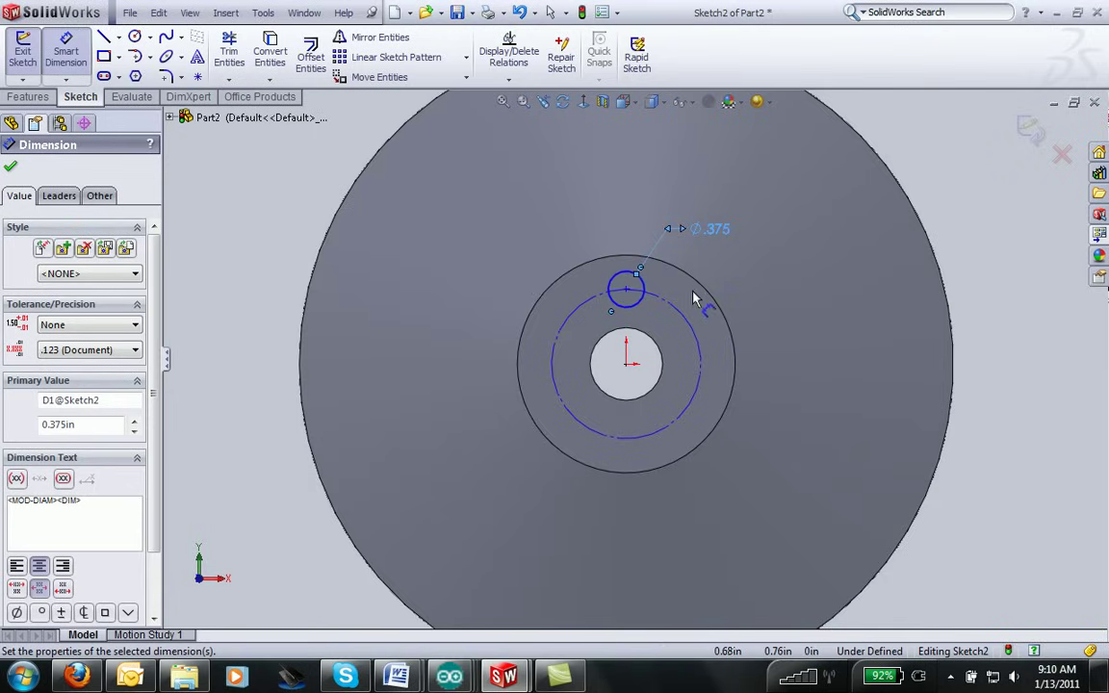
{"action": "key", "text": "Escape"}
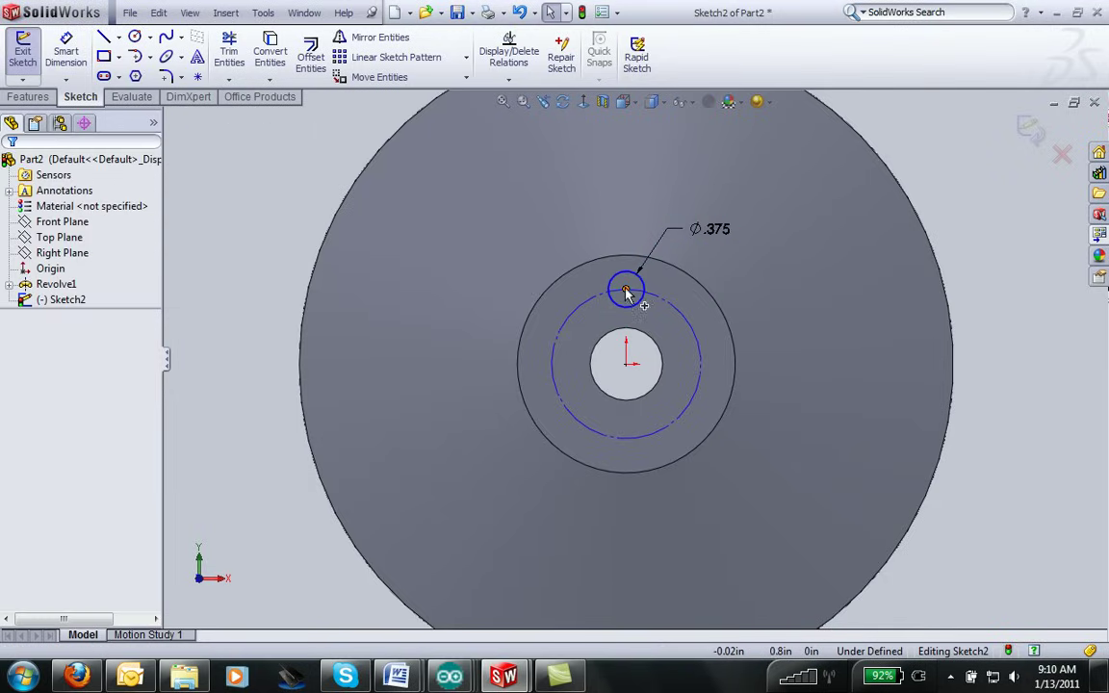
Dimension the construction circle's diameter to 1.375, fully defining the sketch.
{"action": "left_click", "coordinate": [65, 53]}
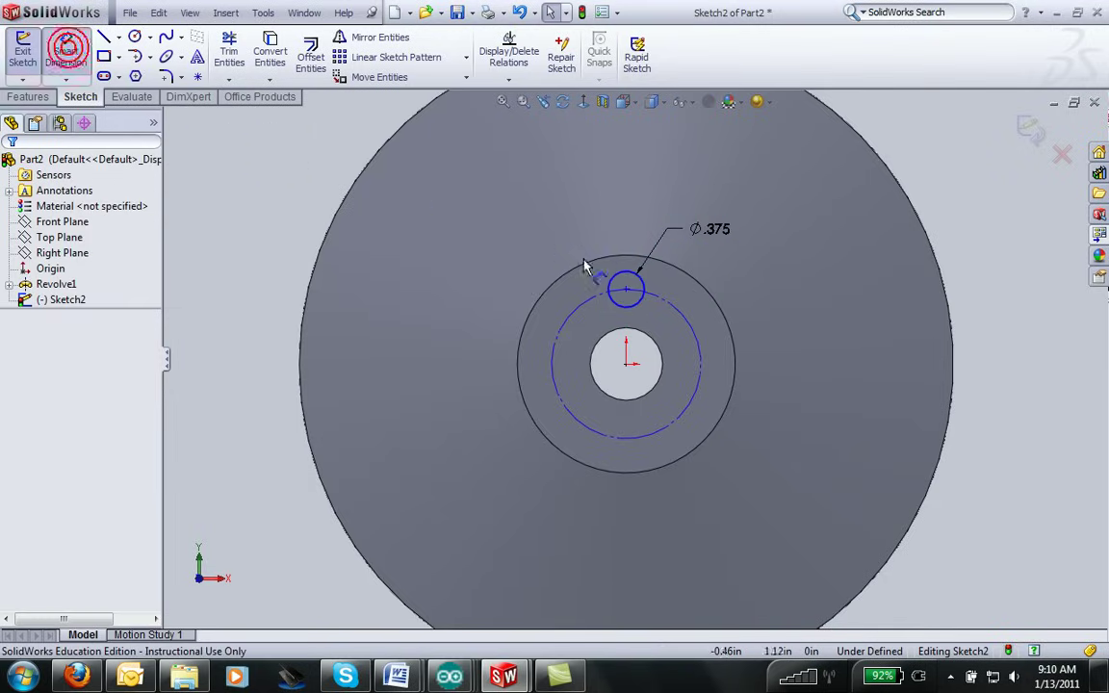
{"action": "left_click", "coordinate": [791, 271]}
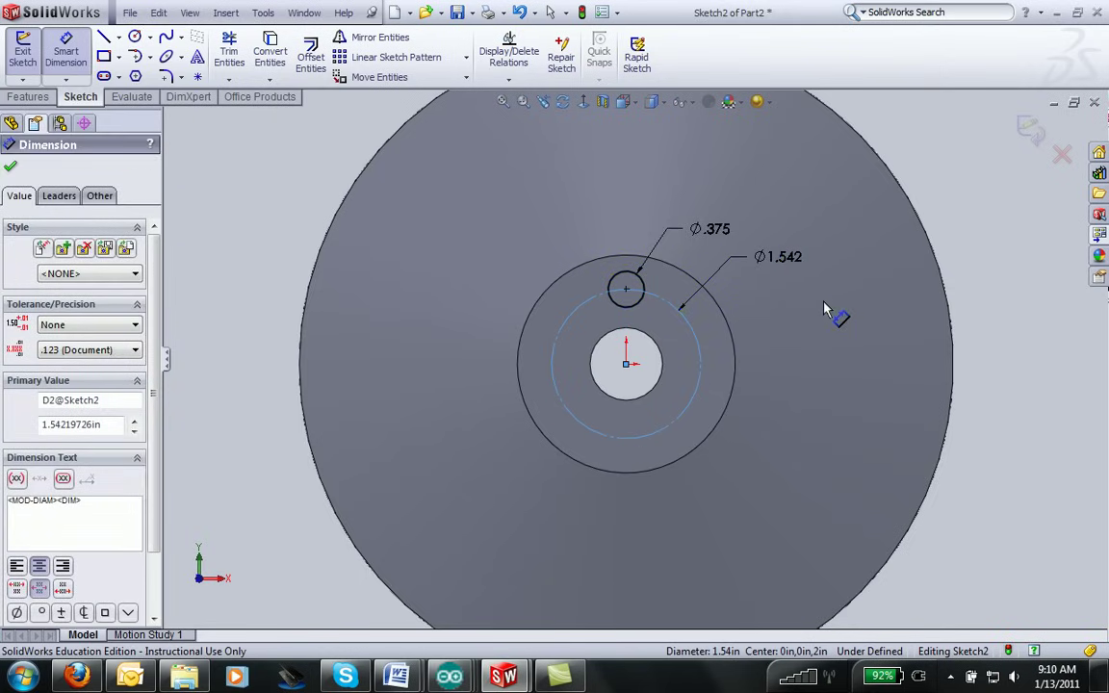
{"action": "type", "text": "1.375"}
{"action": "key", "text": "Return"}
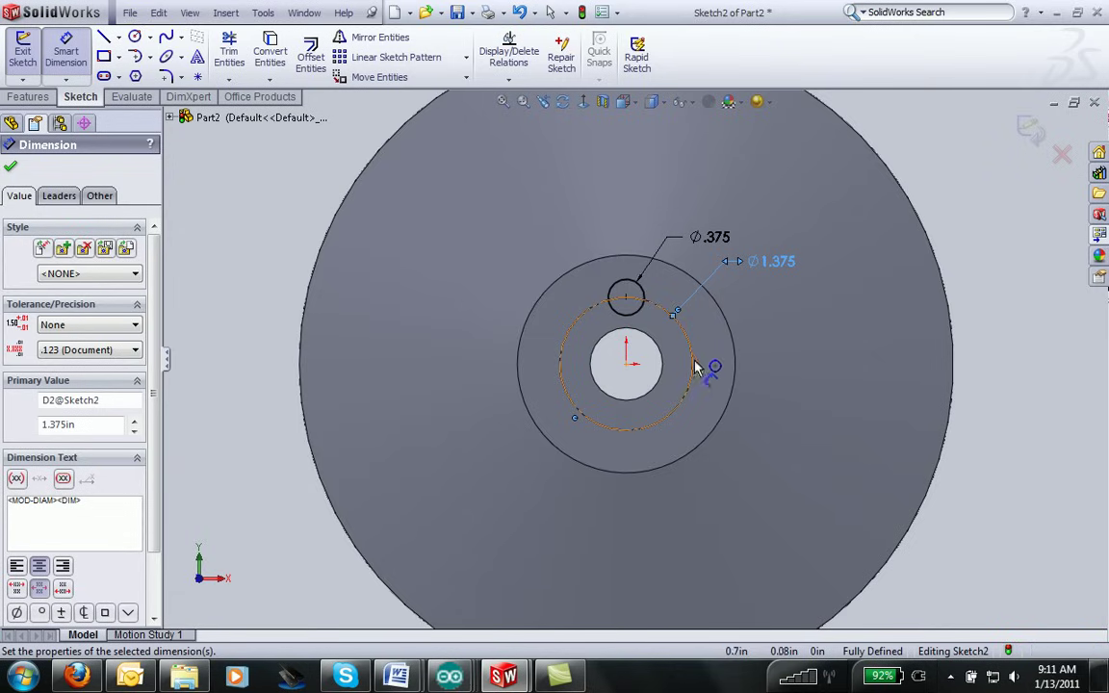
Extrude-cut the Ø.375 circle Through All to create Cut-Extrude1.
{"action": "left_click", "coordinate": [28, 98]}
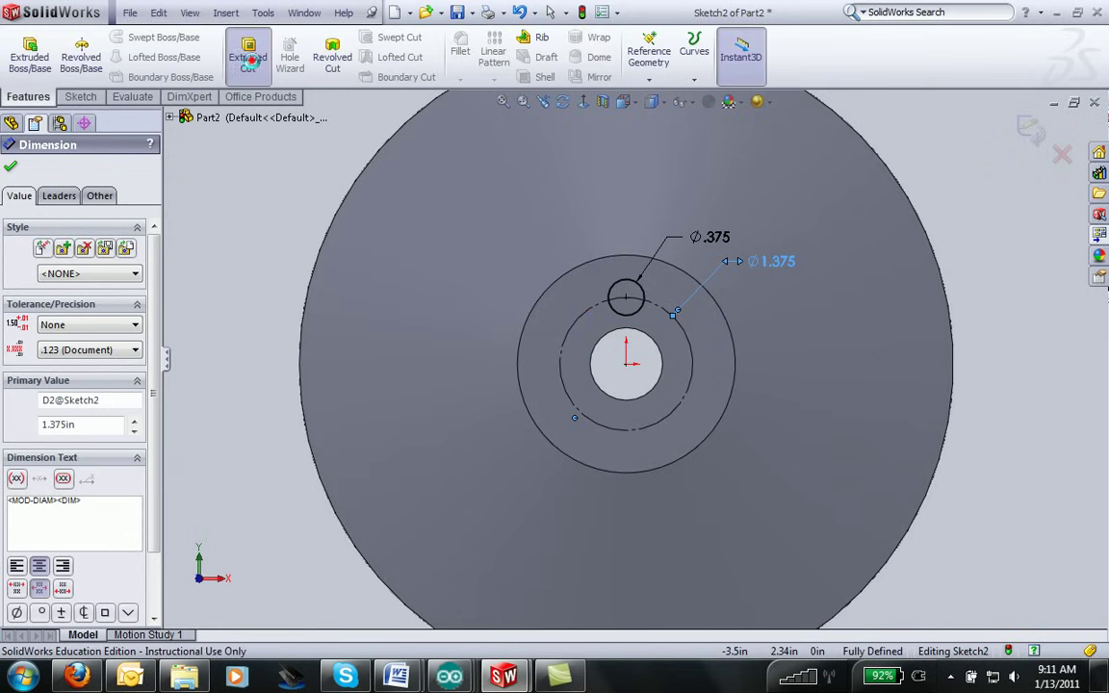
{"action": "left_click", "coordinate": [247, 56]}
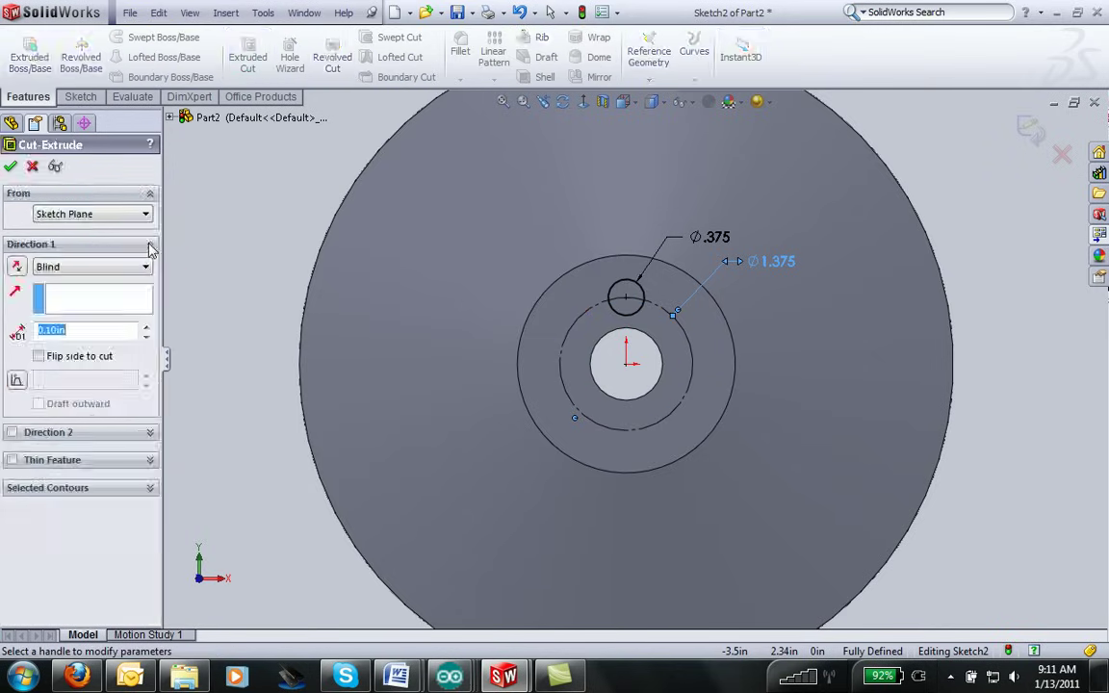
{"action": "left_click", "coordinate": [115, 273]}
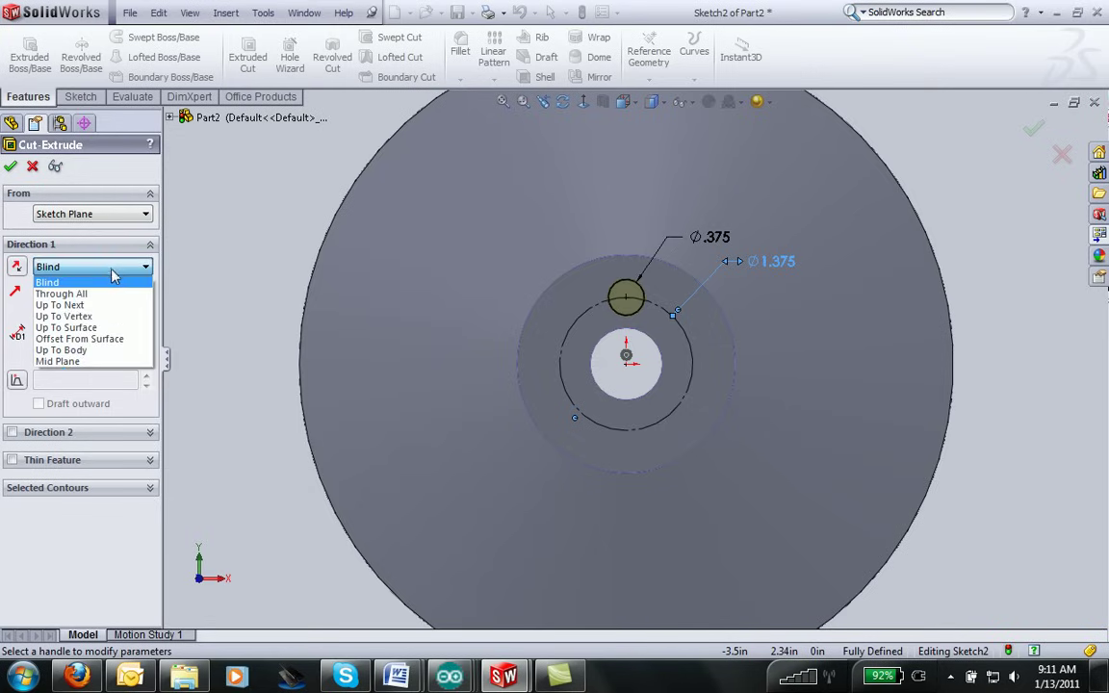
{"action": "left_click", "coordinate": [108, 294]}
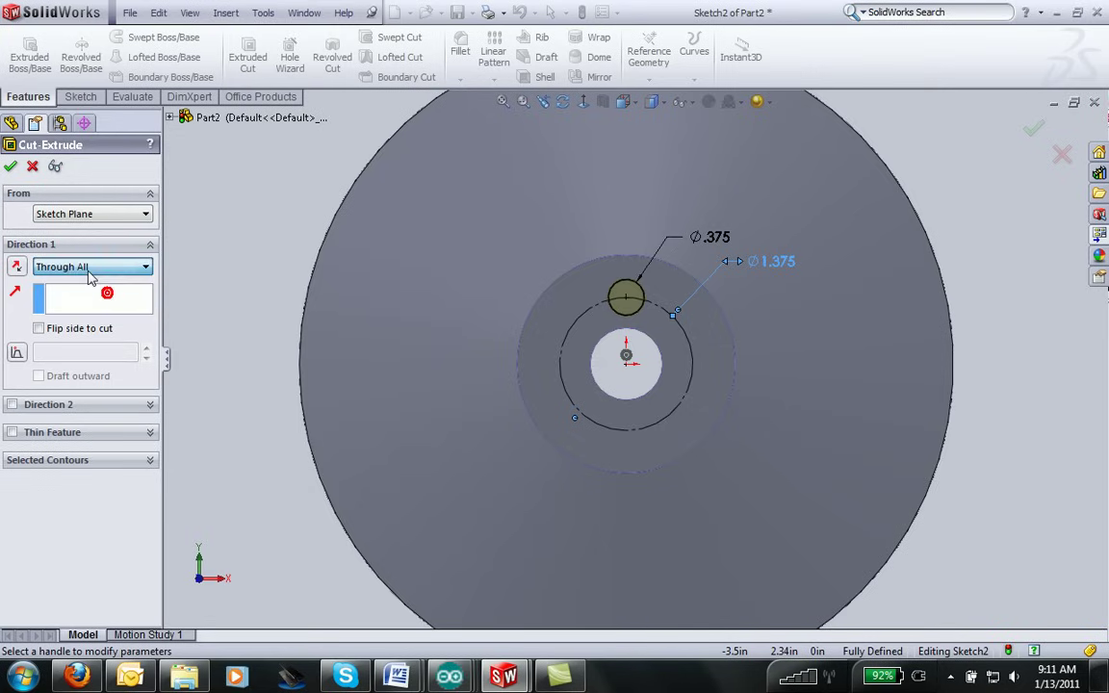
{"action": "left_click", "coordinate": [10, 166]}
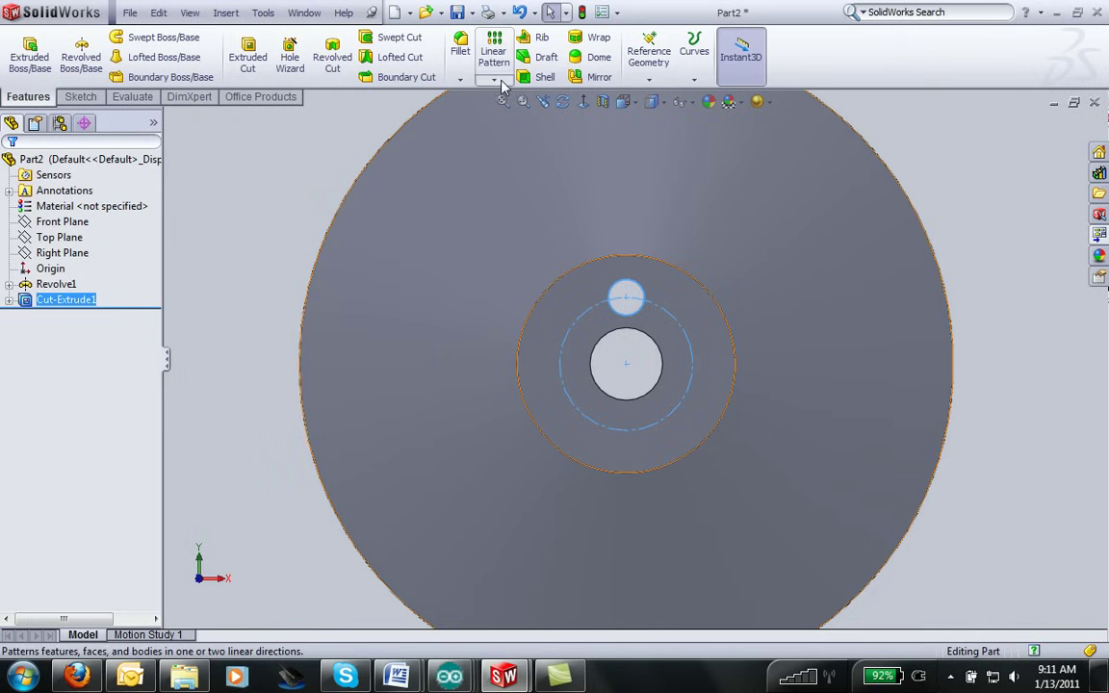
Set up a circular pattern of the hole about the bore: 360°, 4 instances, equal spacing.
{"action": "left_click", "coordinate": [497, 81]}
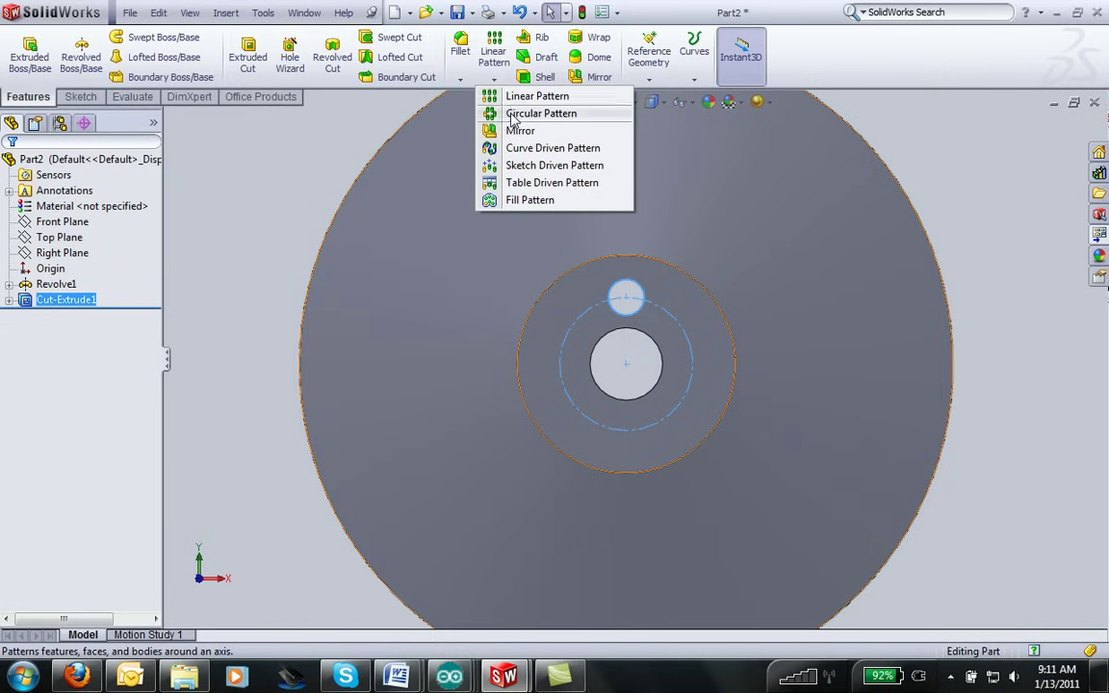
{"action": "left_click", "coordinate": [515, 113]}
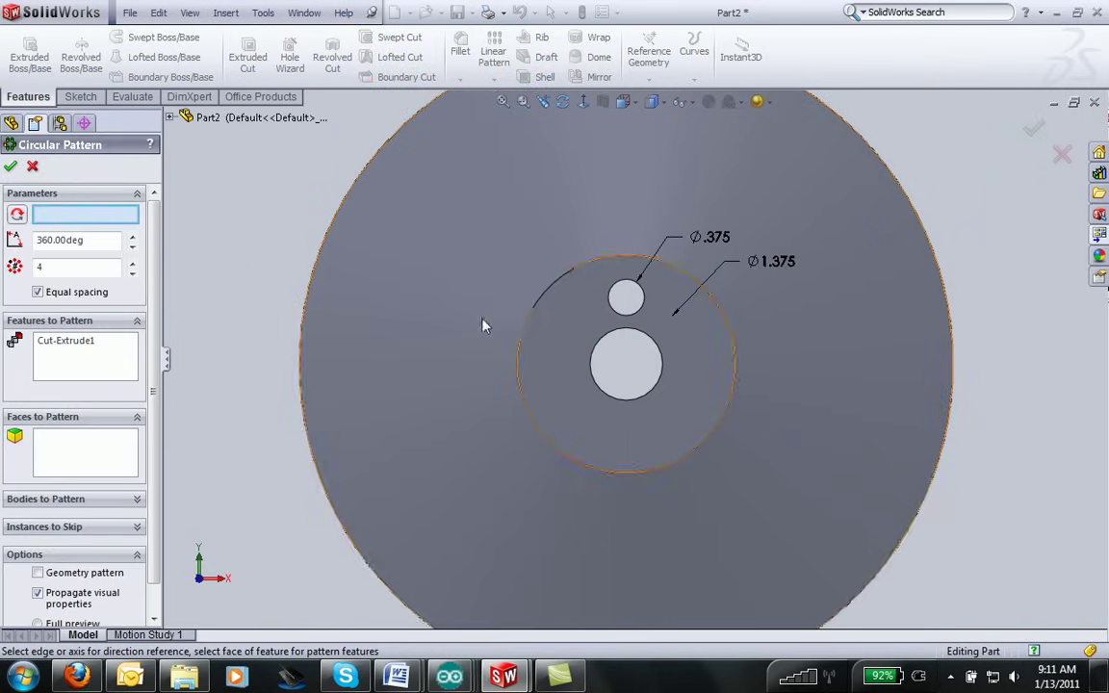
{"action": "middle_click_drag", "start_coordinate": [485, 324], "coordinate": [457, 332]}
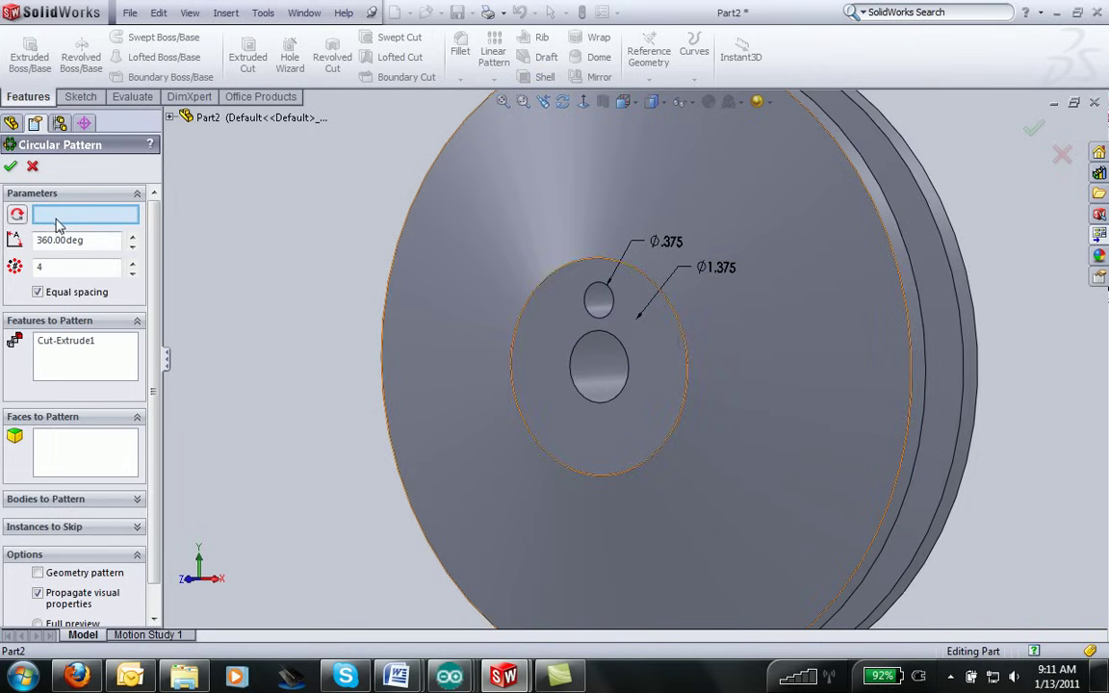
{"action": "left_click", "coordinate": [594, 379]}
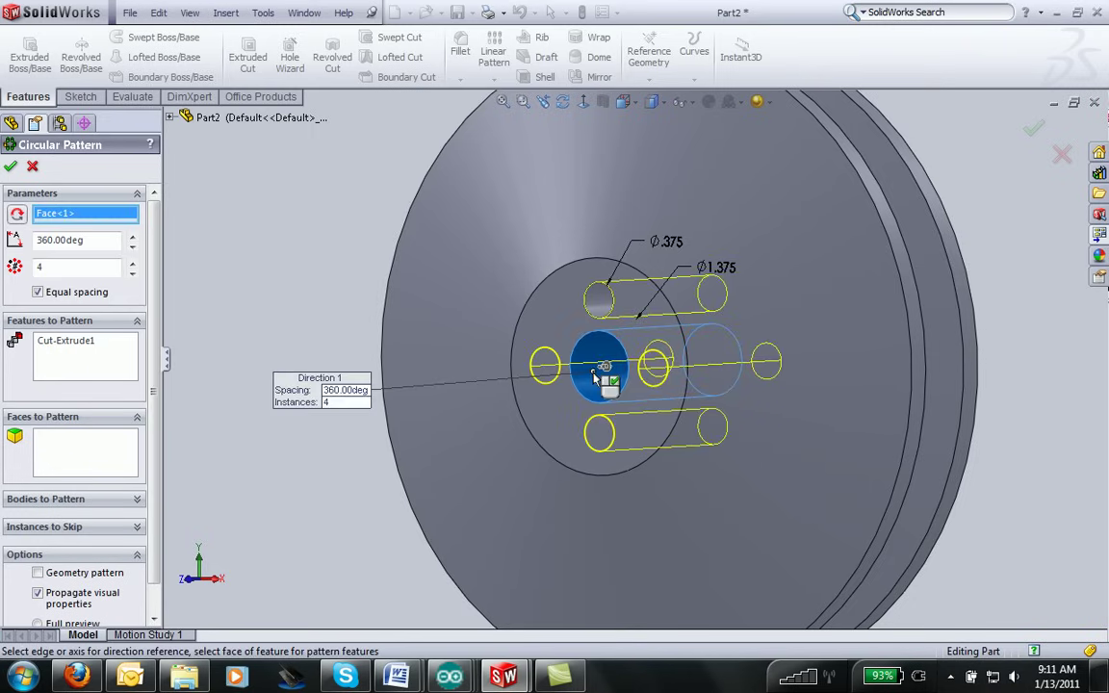
{"action": "middle_click_drag", "start_coordinate": [599, 374], "coordinate": [649, 404]}
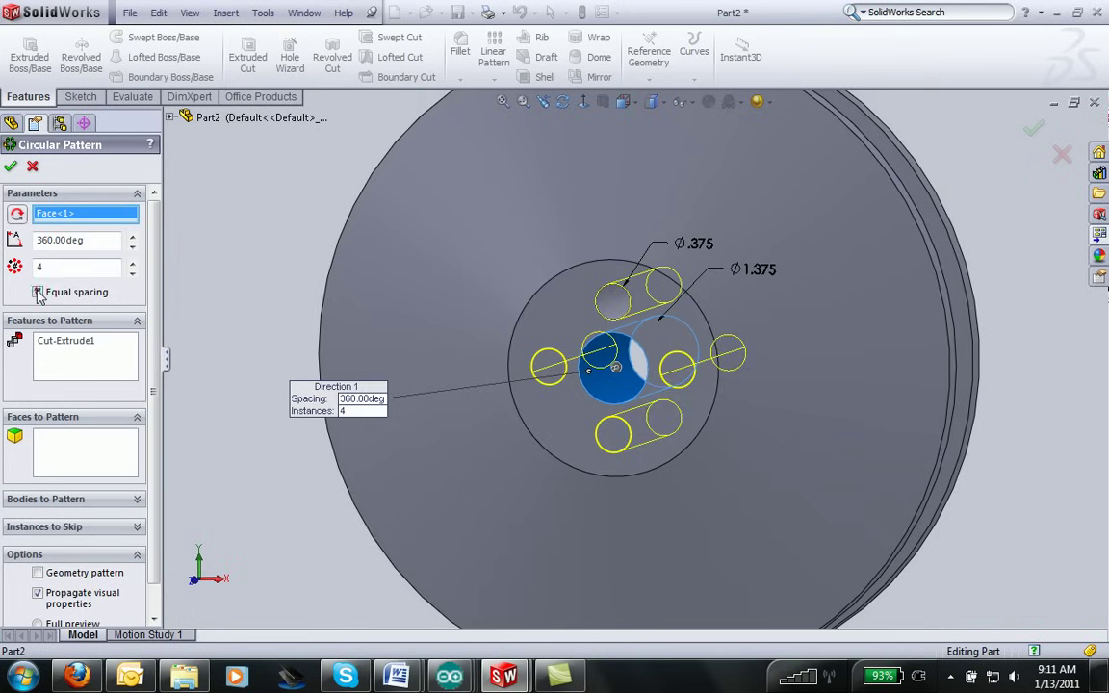
{"action": "left_click", "coordinate": [37, 292]}
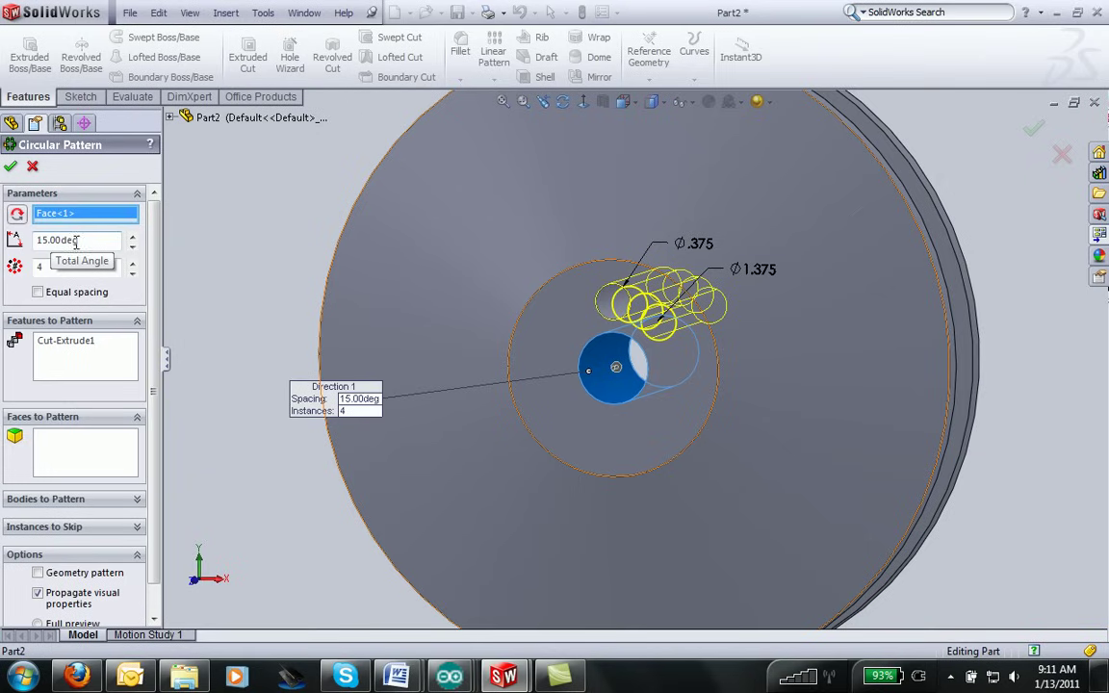
{"action": "left_click", "coordinate": [38, 292]}
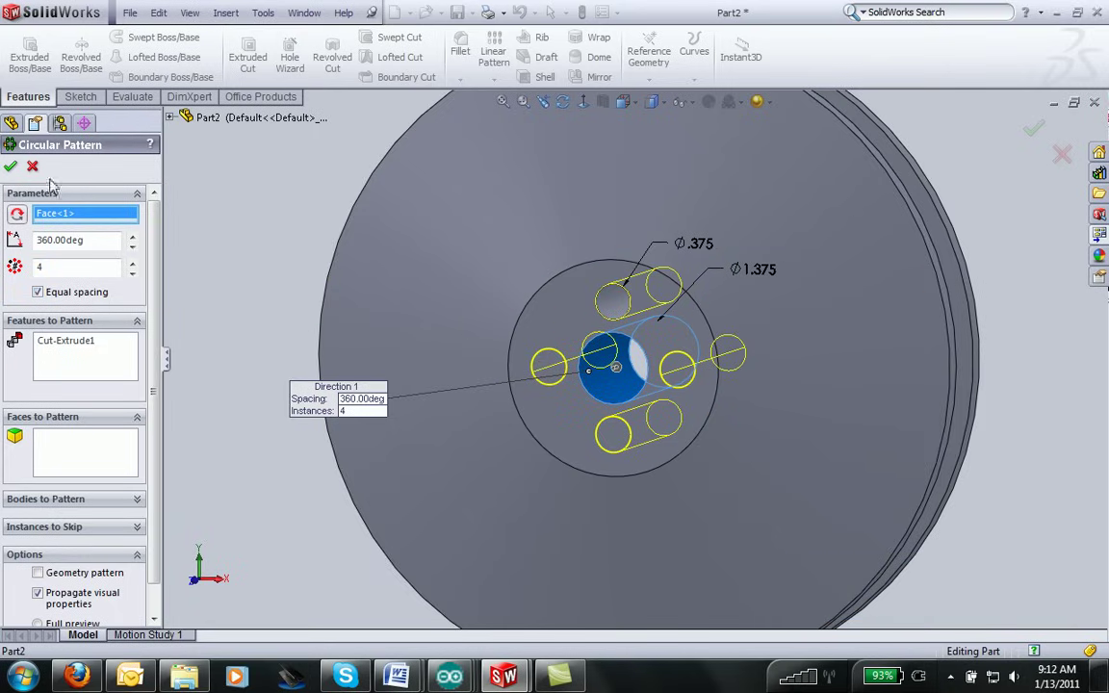
Accept the circular pattern as CirPattern1 and orbit the pulley to inspect the four holes.
{"action": "left_click", "coordinate": [10, 165]}
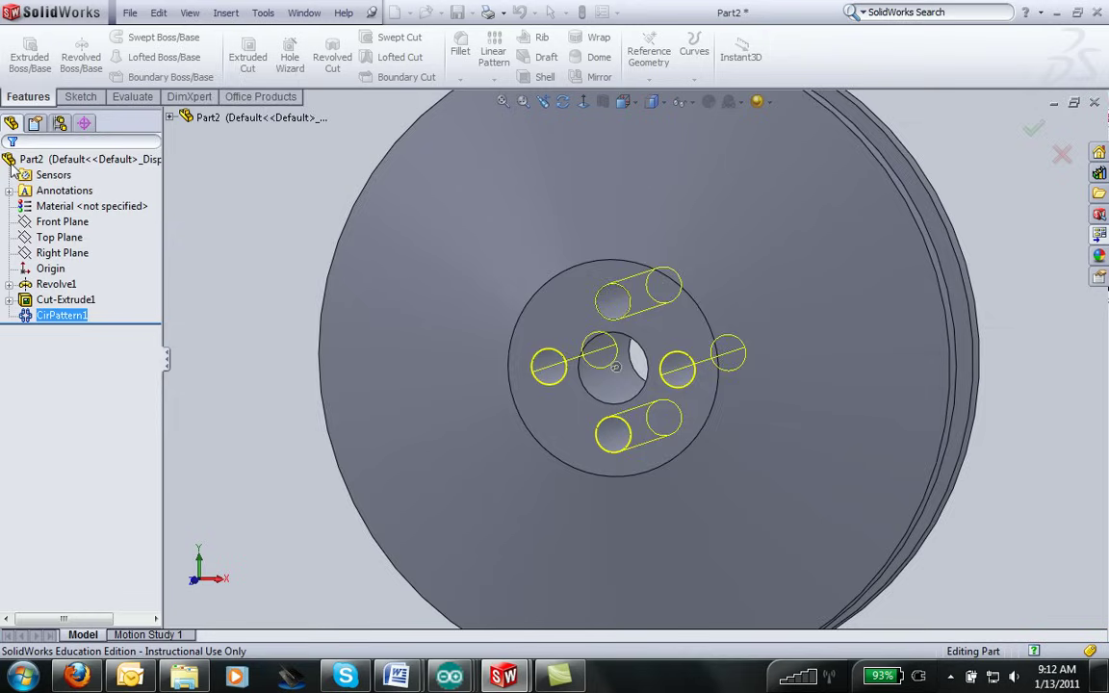
{"action": "middle_click_drag", "start_coordinate": [557, 378], "coordinate": [487, 413]}
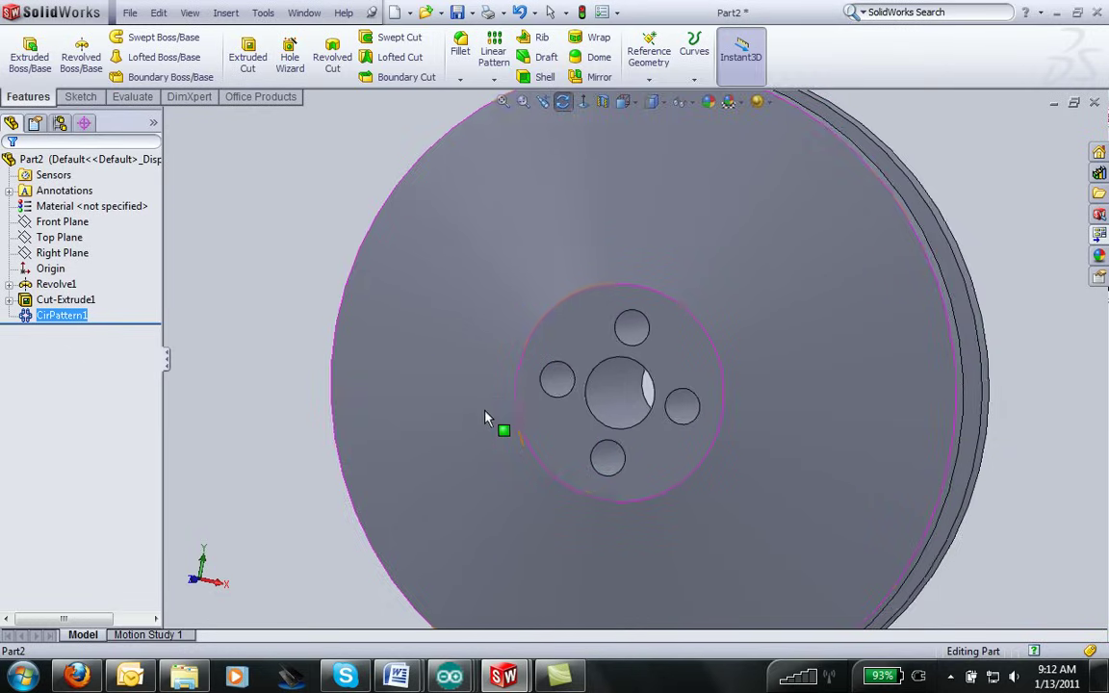
{"action": "scroll", "coordinate": [487, 413], "scroll_direction": "up", "scroll_amount": 1}
{"action": "scroll", "coordinate": [643, 431], "scroll_direction": "up", "scroll_amount": 2}
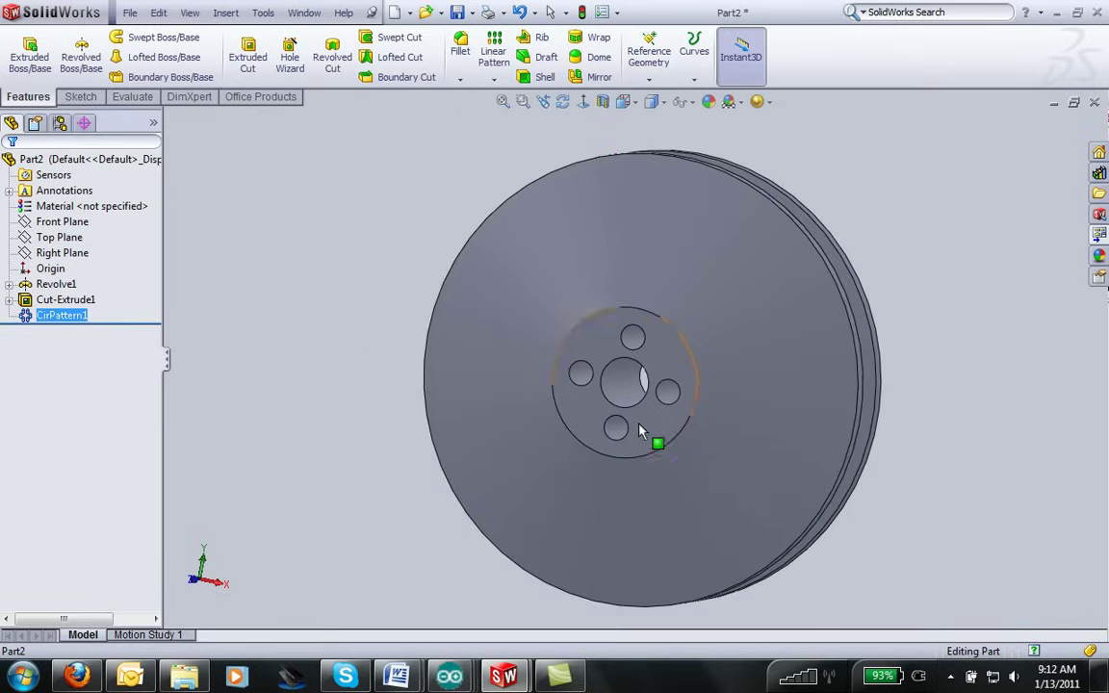
{"action": "middle_click_drag", "start_coordinate": [647, 435], "coordinate": [676, 428]}
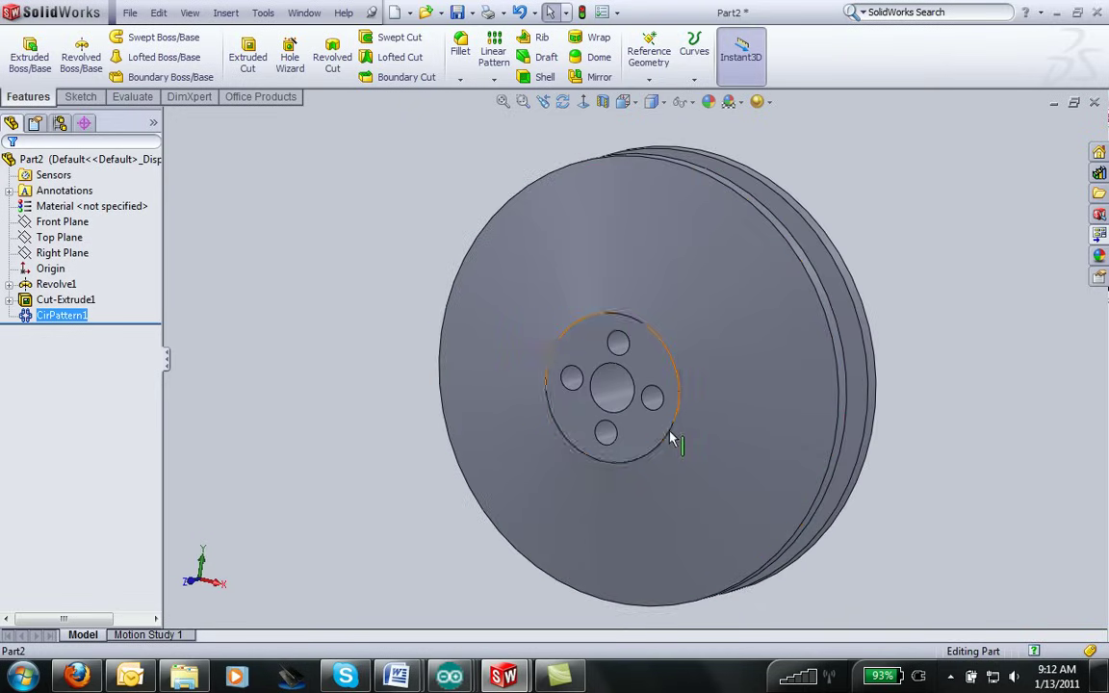